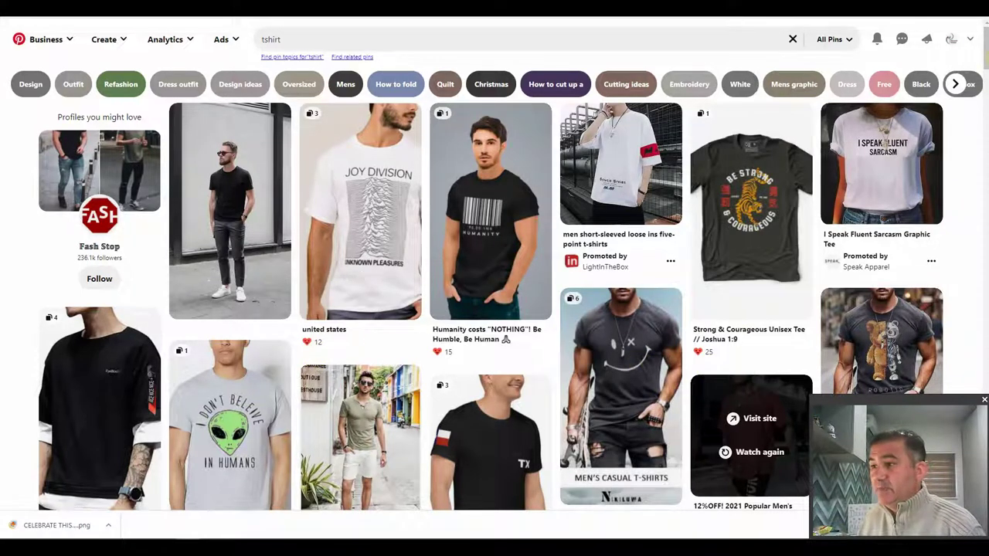
# - Look through the Pinterest results for "tshirt" and examine the shirt mockups, pin titles and reaction counts
pyautogui.scroll(-5, 983, 53)
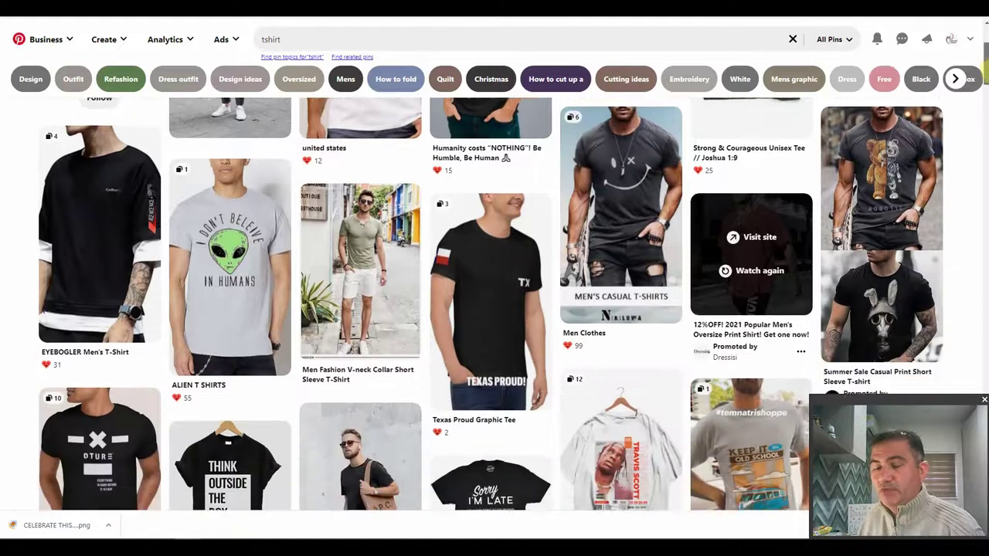
pyautogui.scroll(-1, 982, 52)
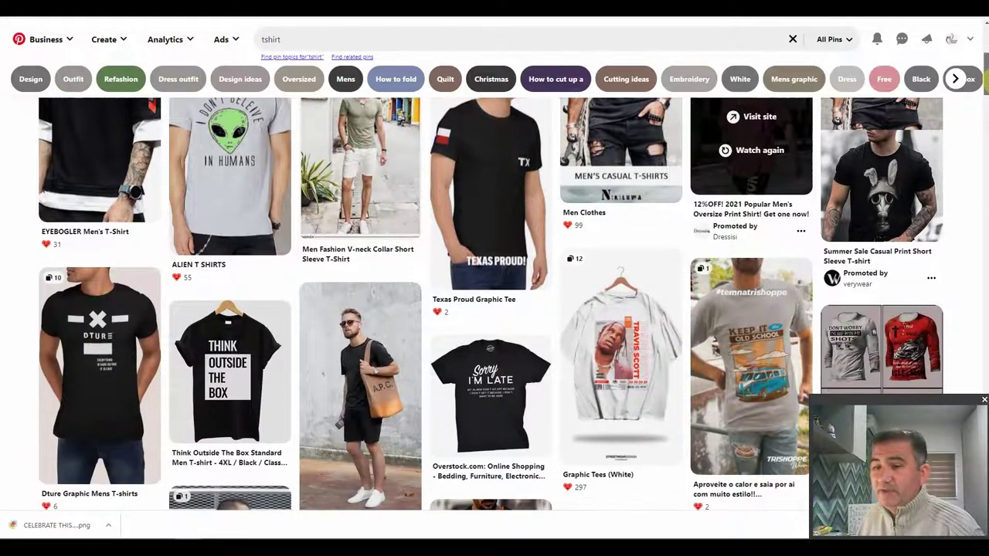
pyautogui.scroll(1, 490, 305)
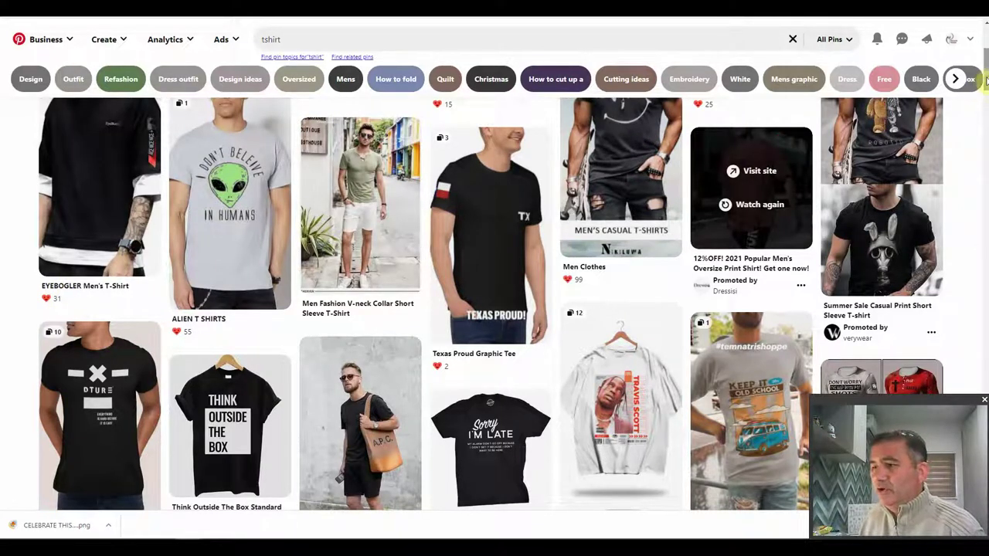
pyautogui.scroll(-2, 984, 90)
pyautogui.scroll(-3, 984, 90)
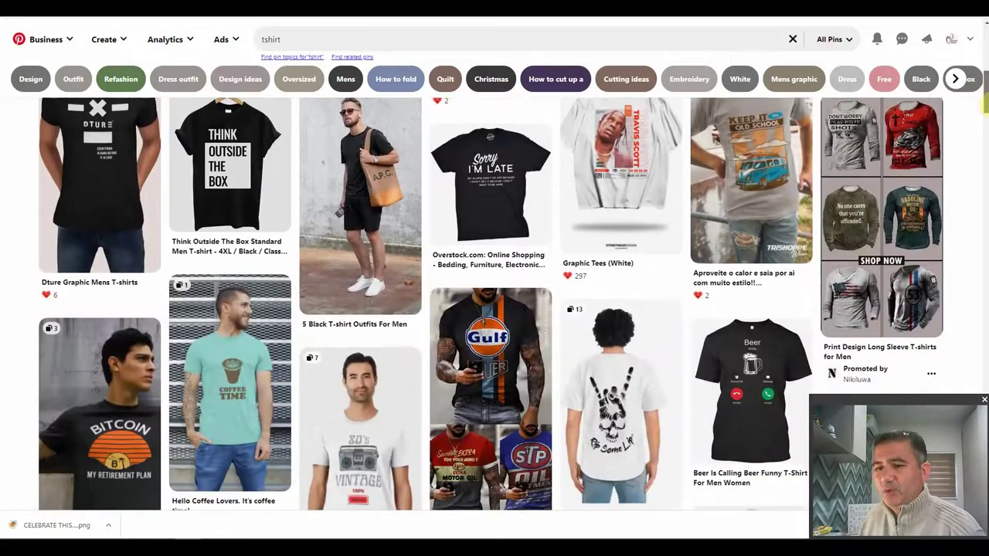
pyautogui.scroll(-1, 984, 90)
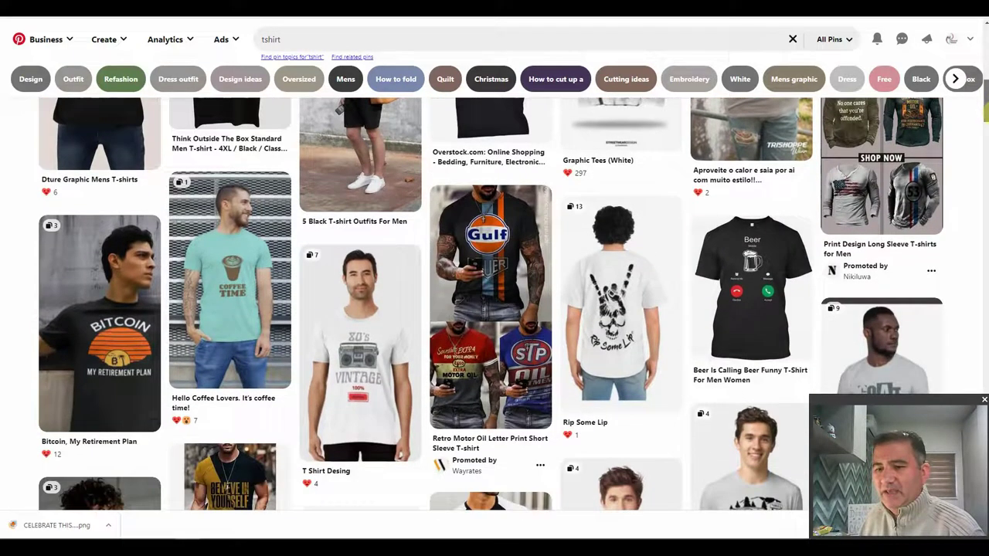
pyautogui.scroll(-1, 984, 90)
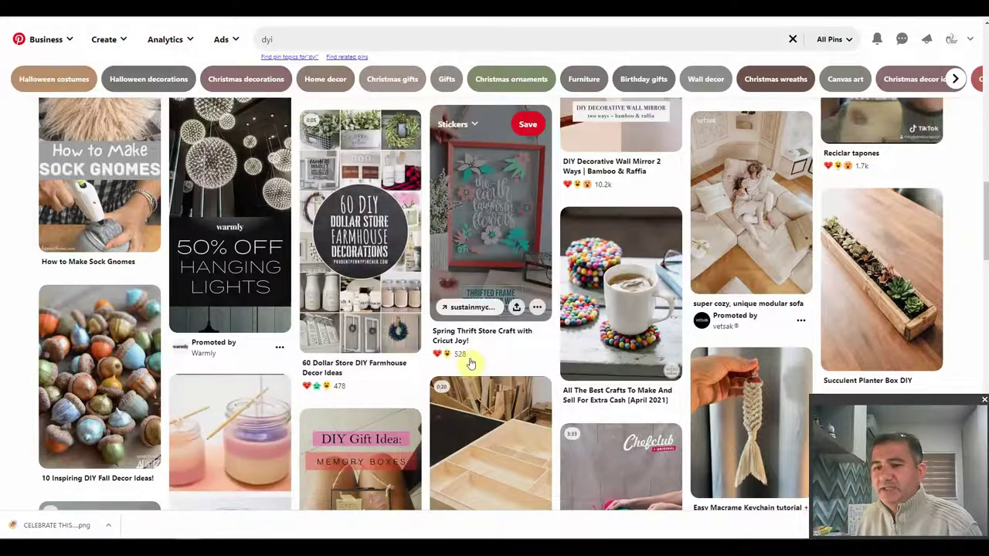
# - Review the Pinterest pins for "dyi" and compare the reaction counts on the craft and home decor ideas
pyautogui.scroll(2, 587, 337)
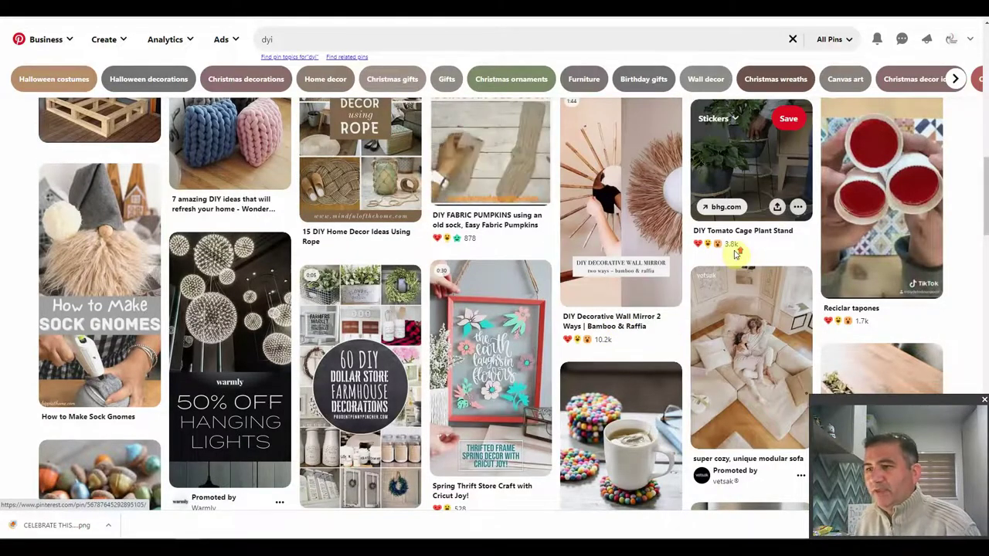
pyautogui.scroll(6, 736, 254)
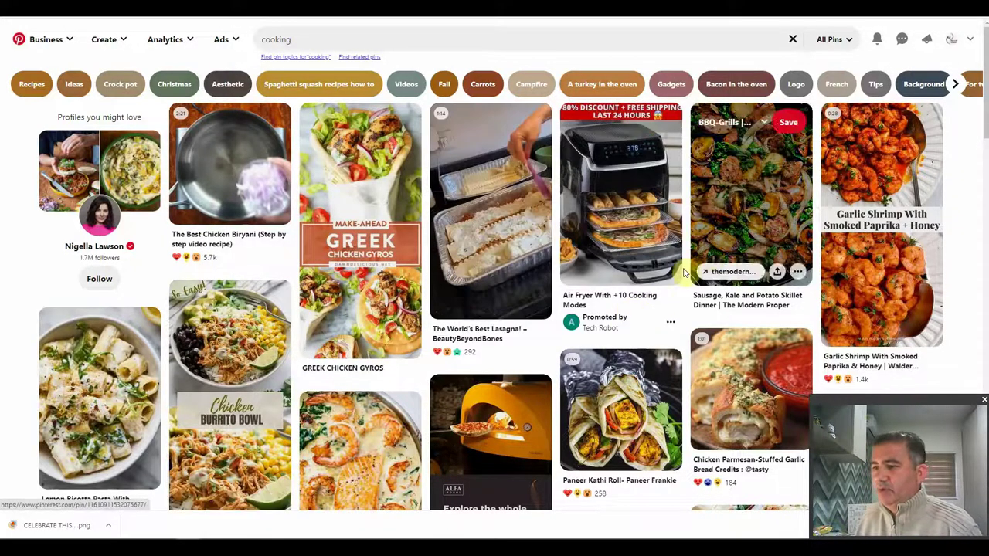
# - Browse the Pinterest results for "cooking" and examine how the recipe pins use images, text overlays, site links and reactions
pyautogui.scroll(-2, 768, 250)
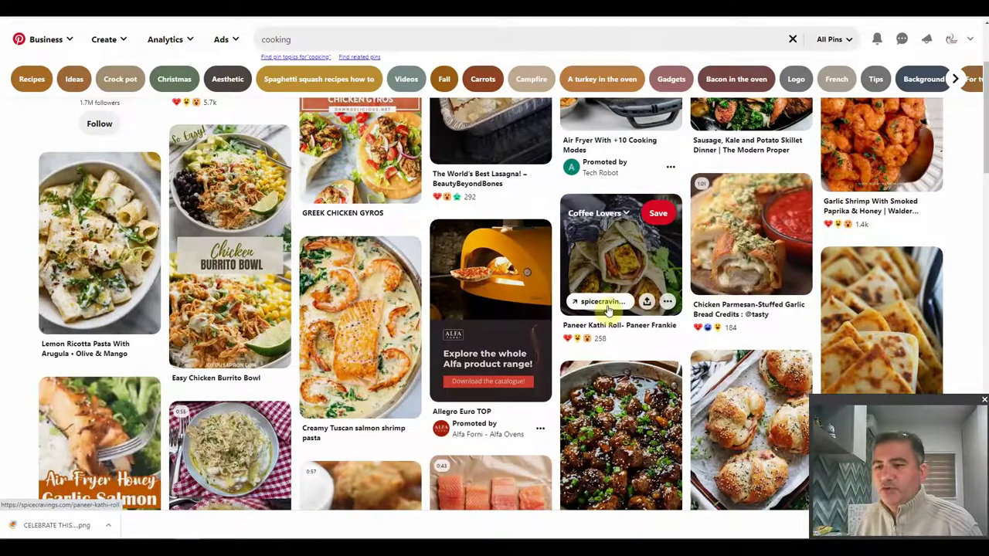
pyautogui.scroll(-2, 425, 379)
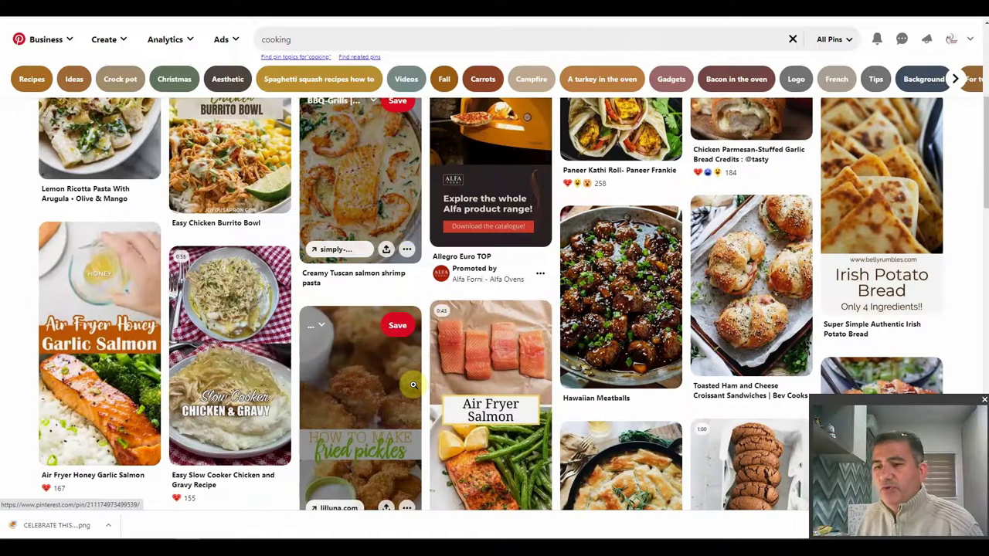
pyautogui.scroll(-2, 413, 386)
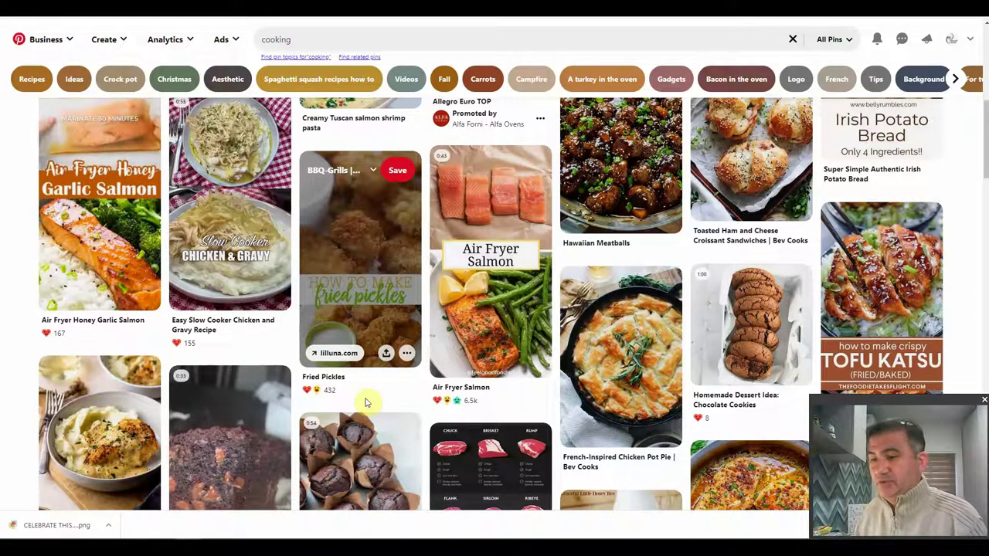
pyautogui.scroll(-3, 392, 381)
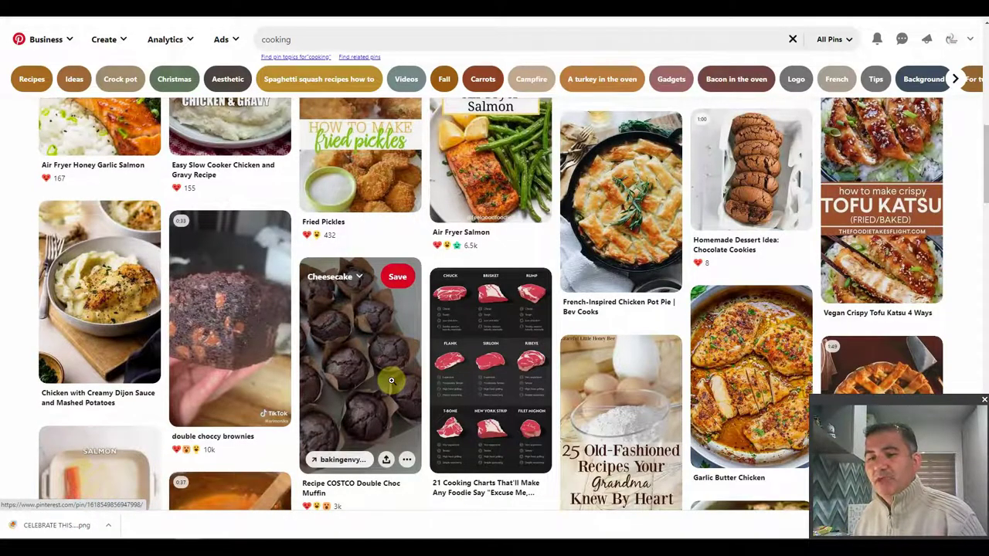
pyautogui.scroll(-5, 391, 380)
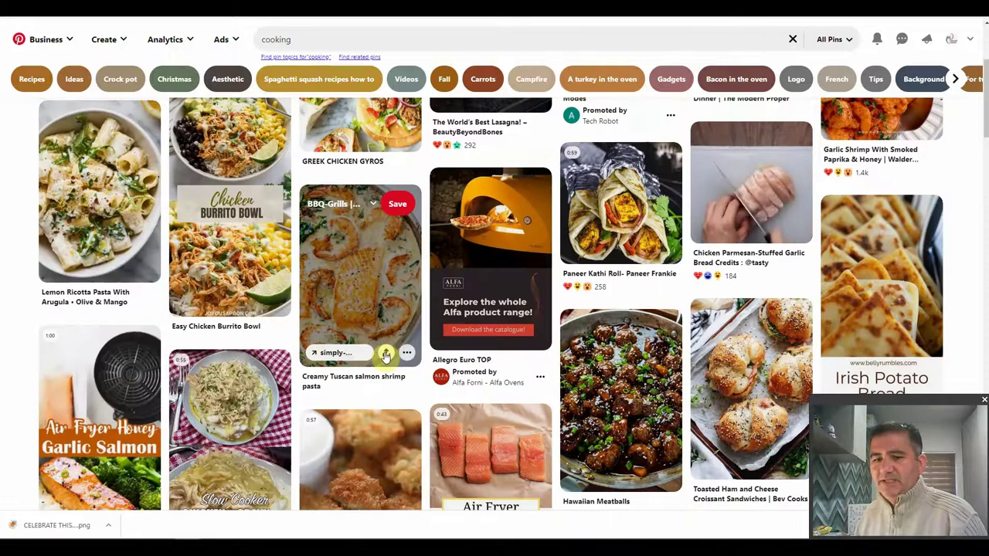
pyautogui.scroll(-1, 386, 355)
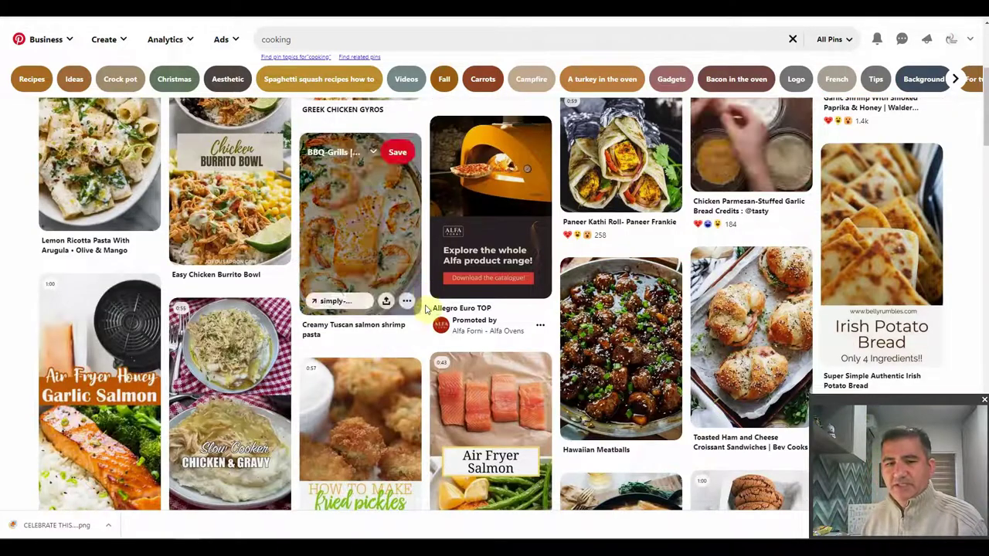
pyautogui.scroll(-3, 385, 354)
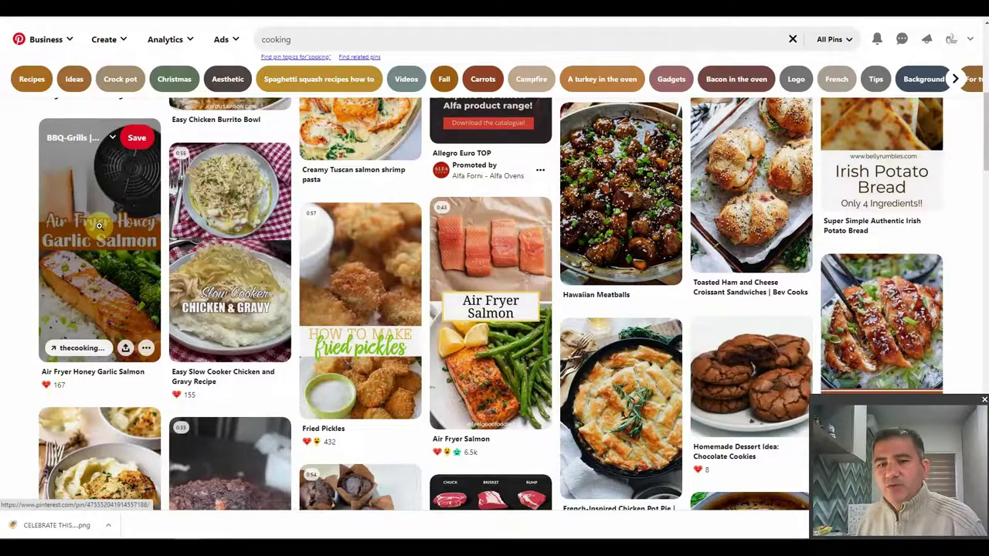
pyautogui.scroll(5, 80, 232)
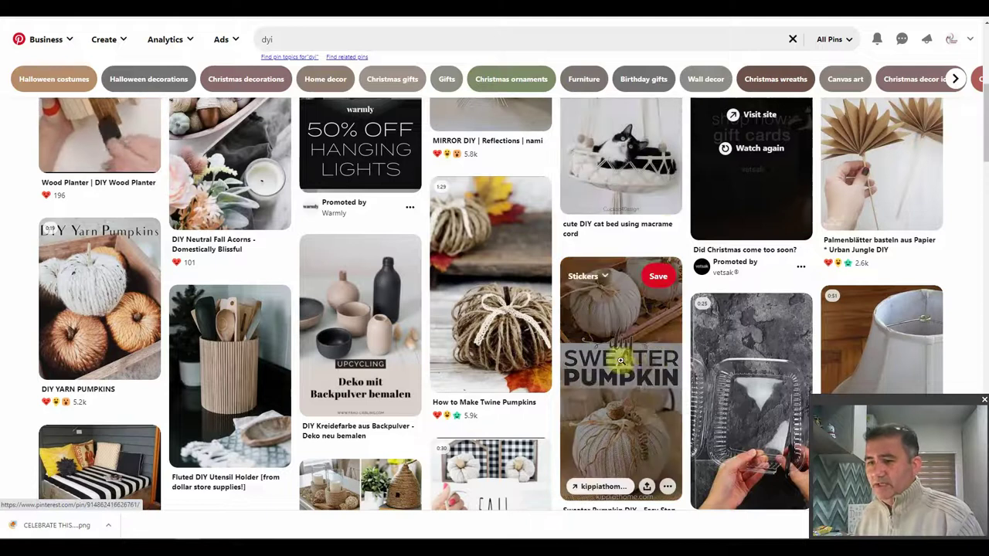
# - Return to the "dyi" results on Pinterest and examine how the pumpkin, rope decor and wall mirror pins are designed
pyautogui.scroll(-2, 629, 349)
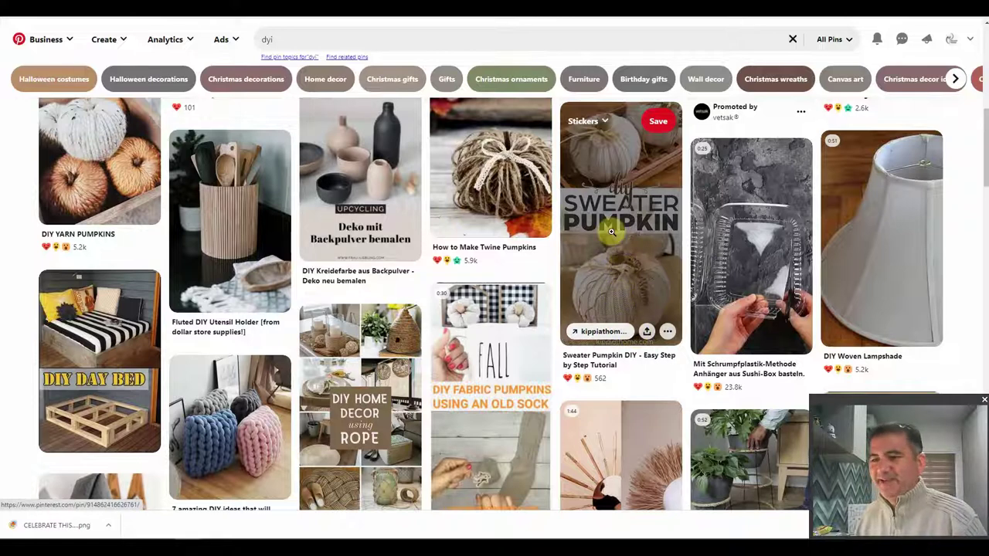
pyautogui.scroll(-2, 604, 243)
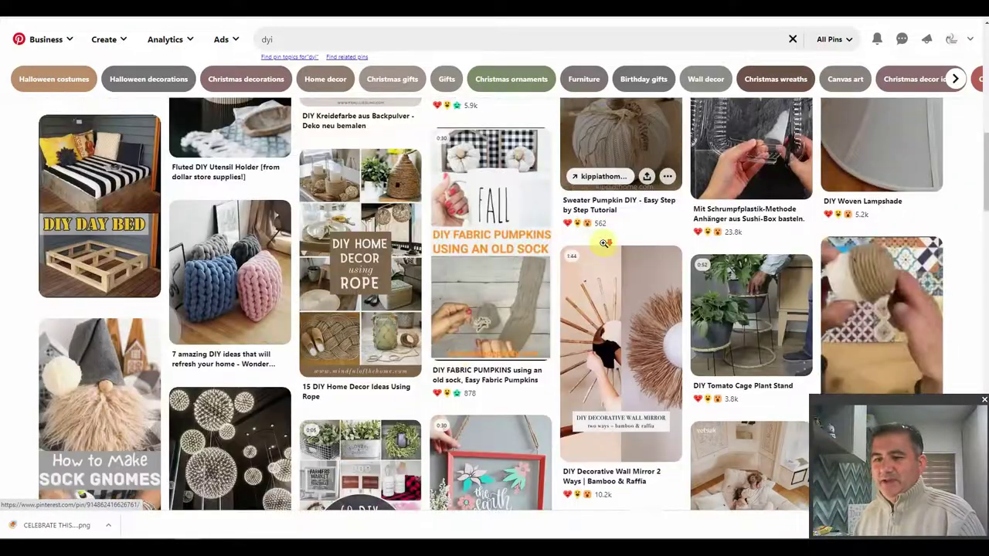
pyautogui.scroll(1, 505, 209)
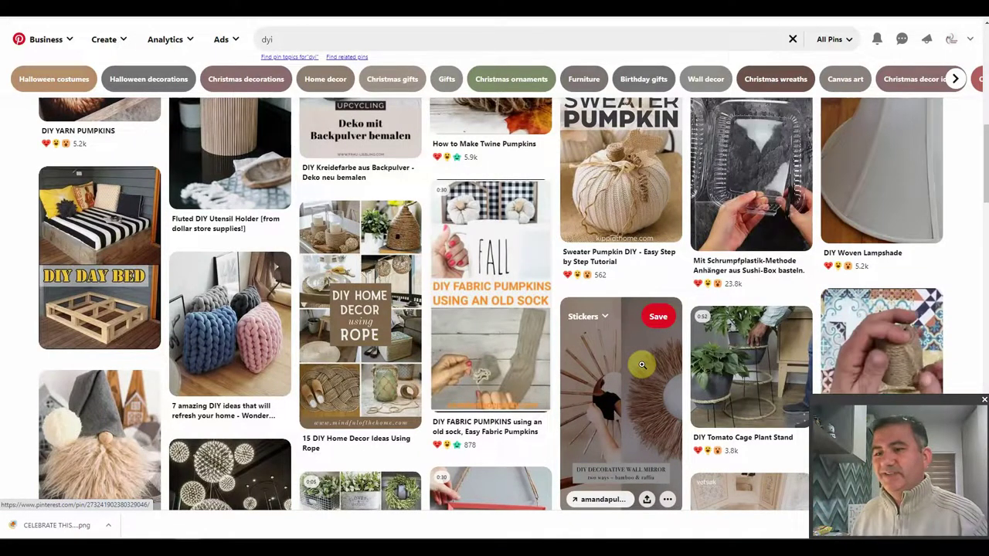
pyautogui.scroll(-4, 287, 91)
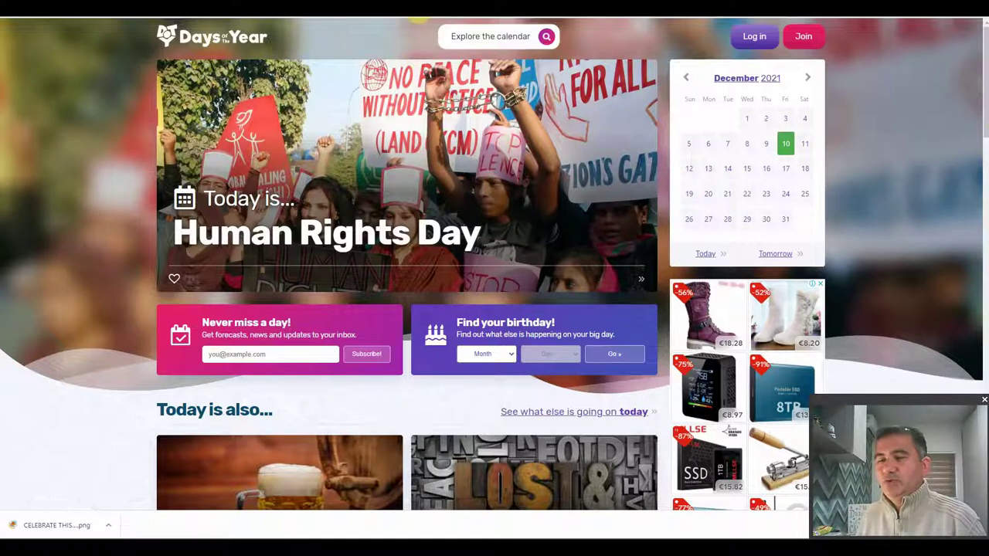
pyautogui.click(401, 47)
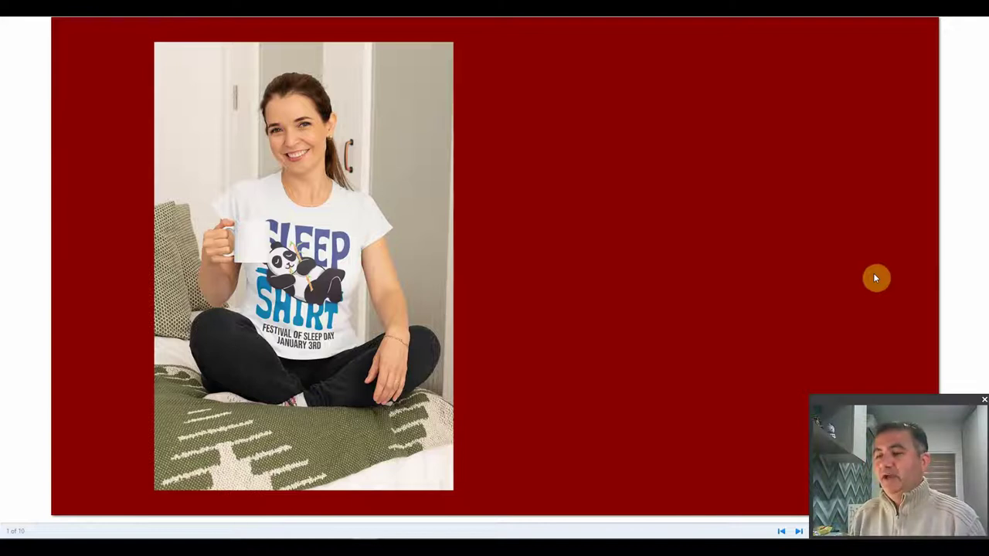
# - In the image viewer, compare the panda, sloth and napping cat shirt mockups with their "Click here to learn more" pin versions
pyautogui.press('Right')
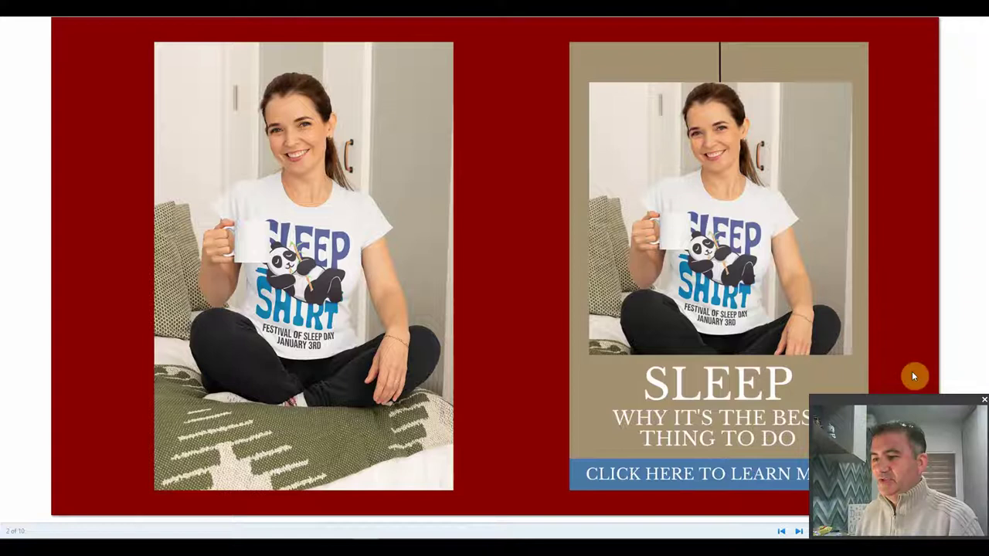
pyautogui.moveTo(918, 407); pyautogui.dragTo(916, 29)
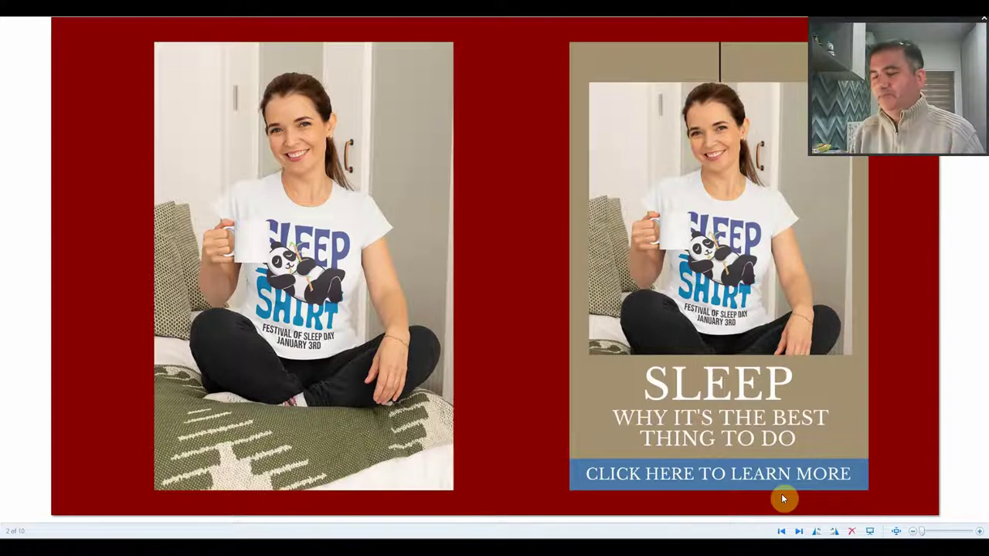
pyautogui.press('Right')
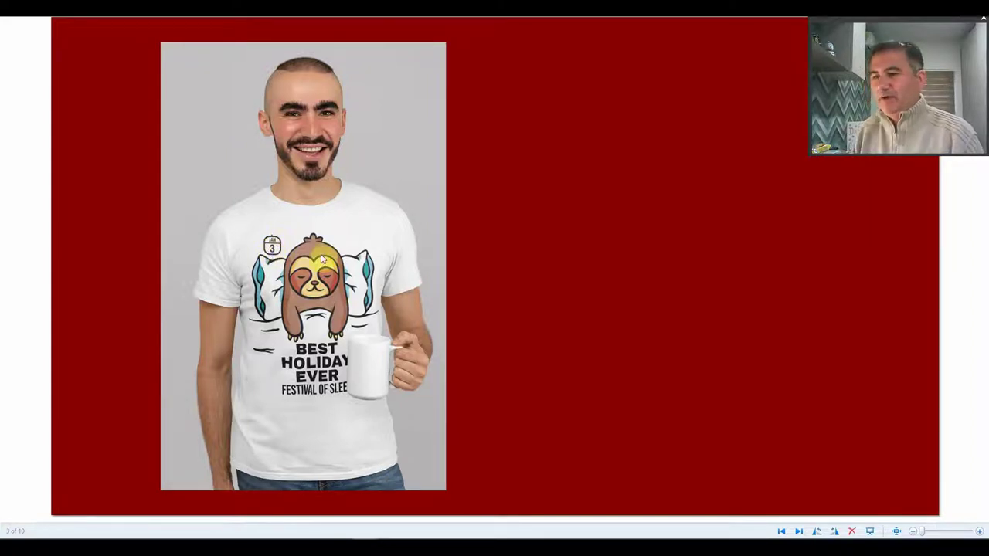
pyautogui.press('Right')
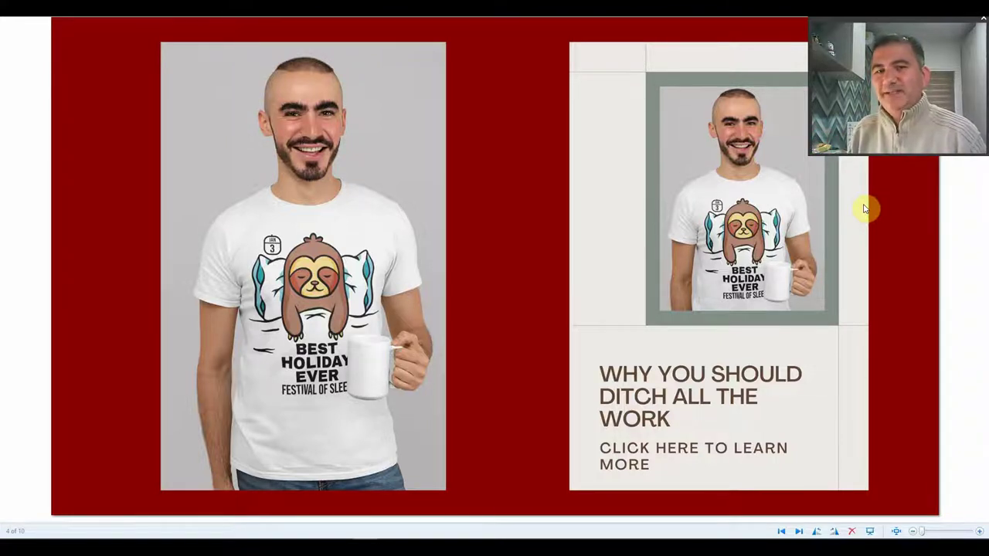
pyautogui.click(865, 209)
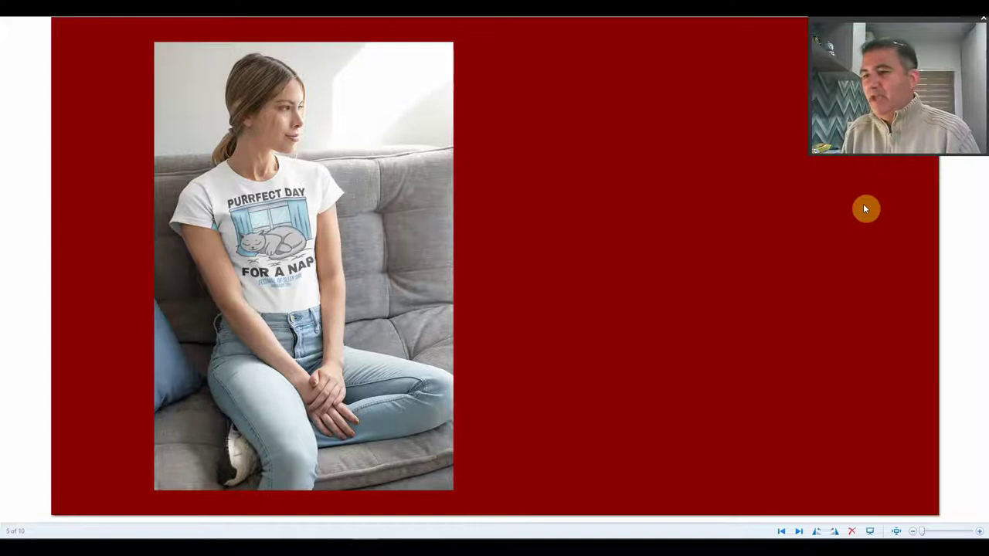
pyautogui.click(863, 203)
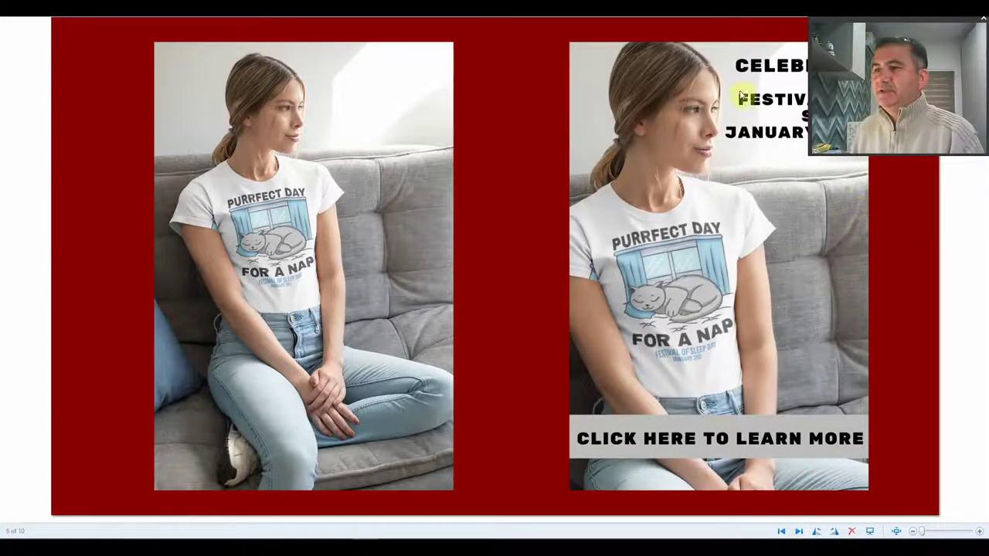
pyautogui.moveTo(941, 25); pyautogui.dragTo(939, 266)
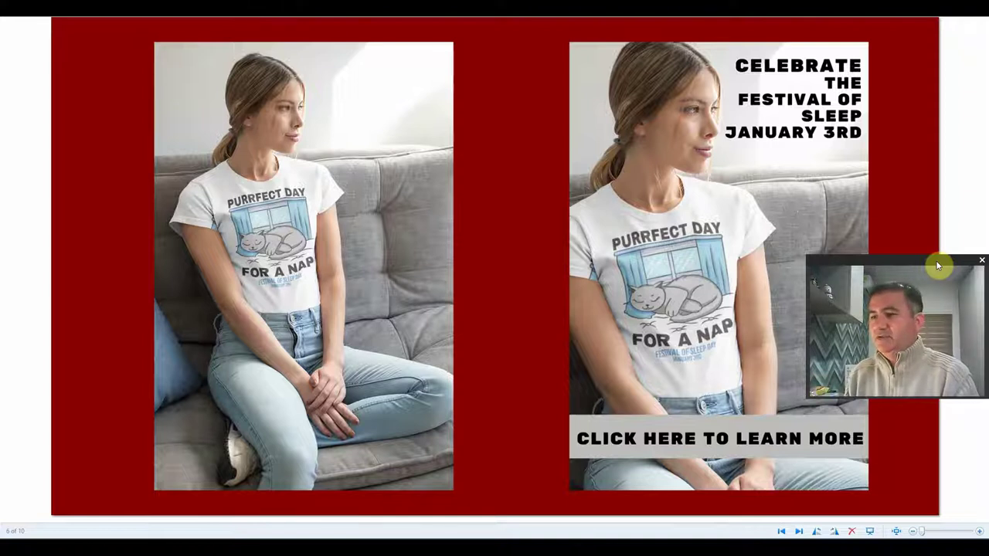
# - Advance through the remaining example images, examining the "Happy to Celebrate" sloth shirt with its pin and the "Magical Dreams" unicorn shirt
pyautogui.click(927, 198)
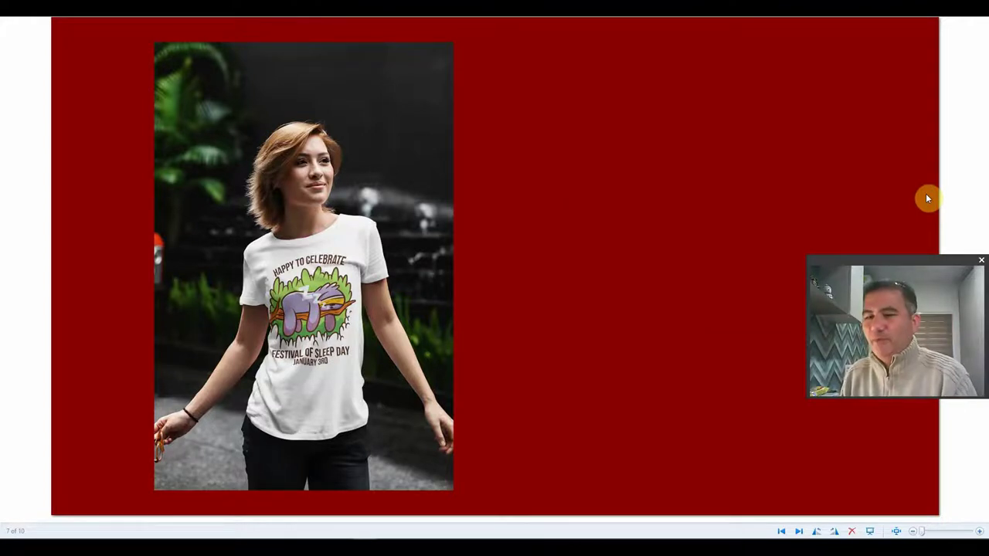
pyautogui.click(927, 199)
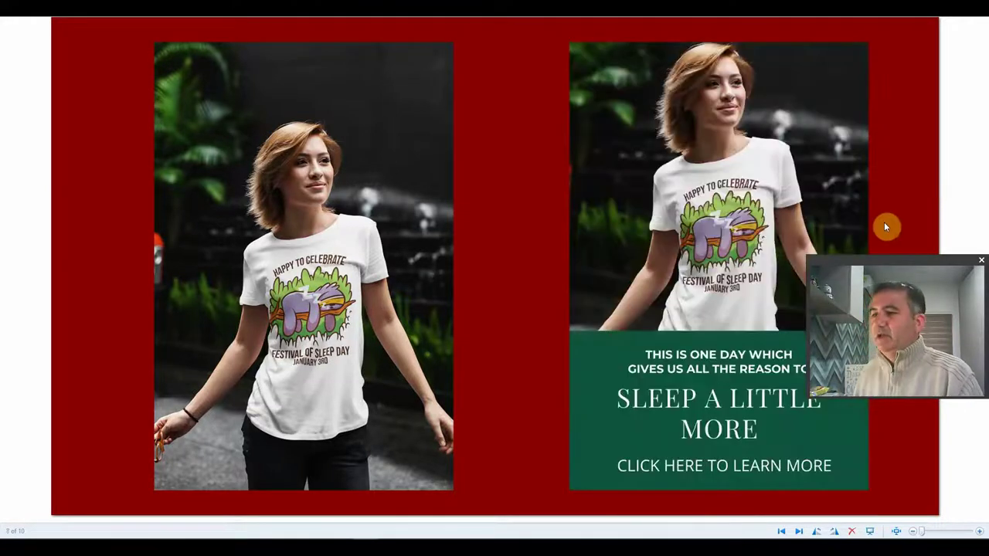
pyautogui.moveTo(903, 261); pyautogui.dragTo(922, 80)
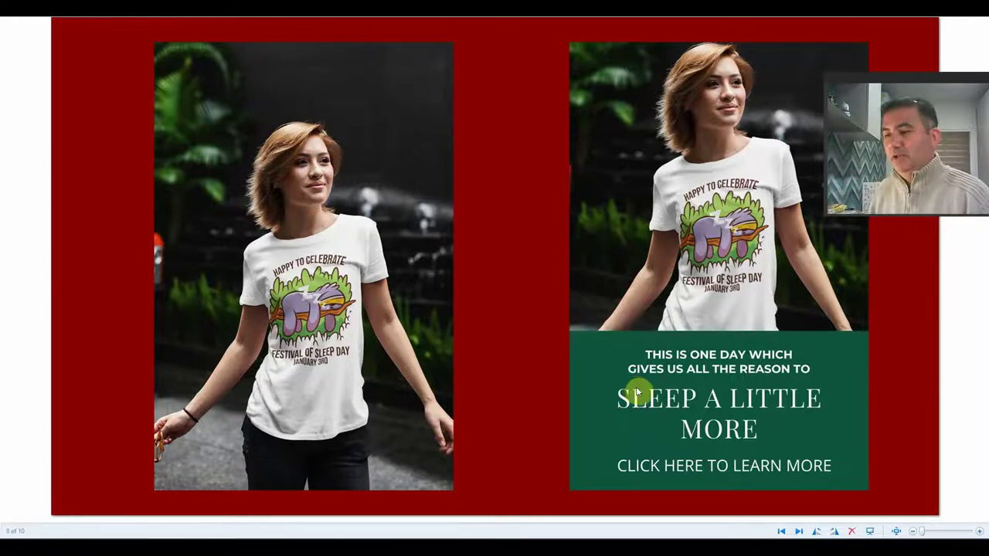
pyautogui.click(906, 341)
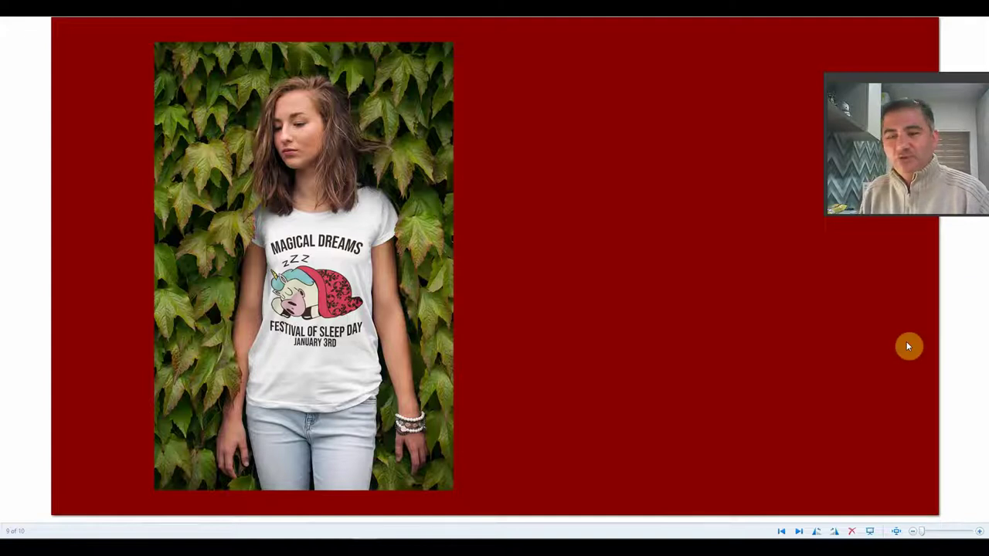
pyautogui.press('Right')
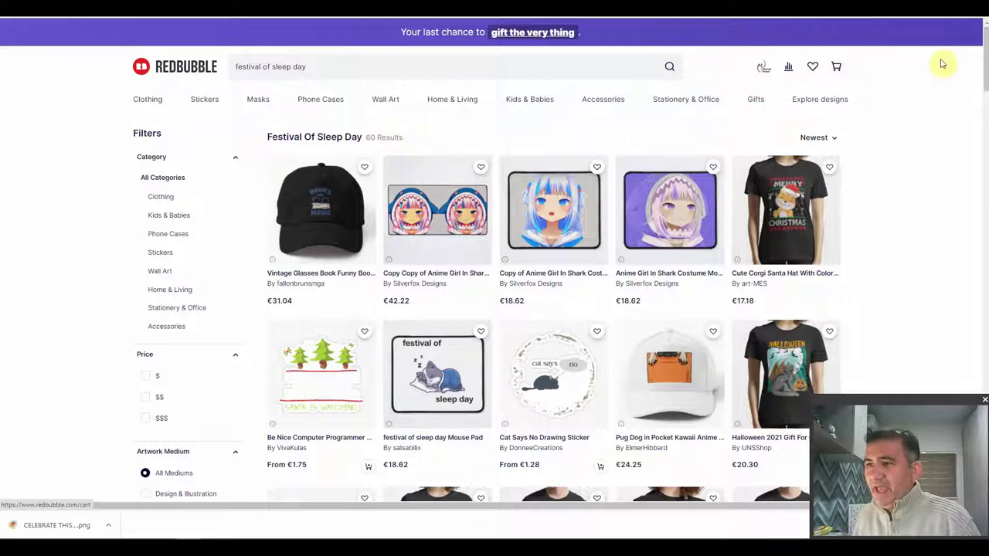
# - Examine the newest Redbubble listings for "festival of sleep day", comparing the designs and products on offer
pyautogui.moveTo(985, 55); pyautogui.dragTo(986, 66)
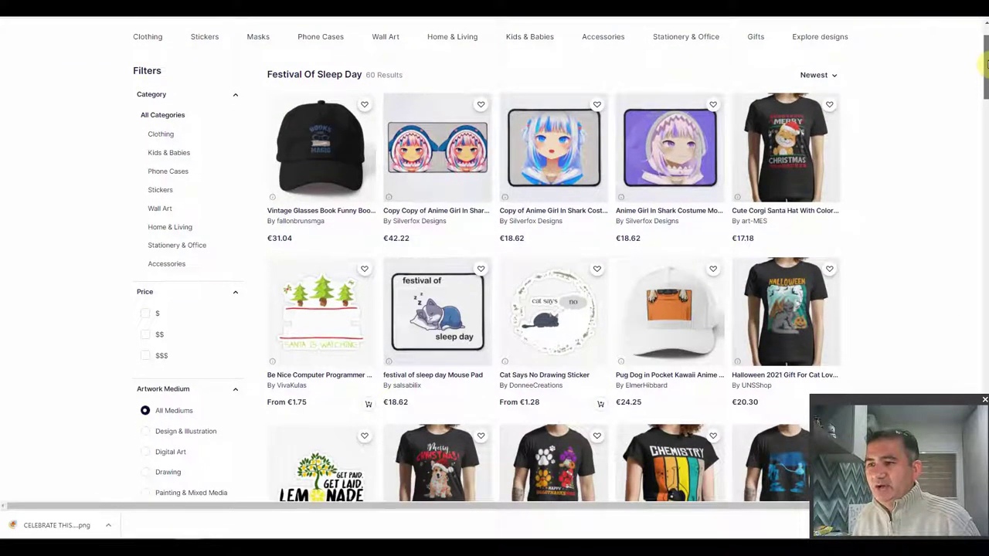
pyautogui.moveTo(986, 66); pyautogui.dragTo(986, 76)
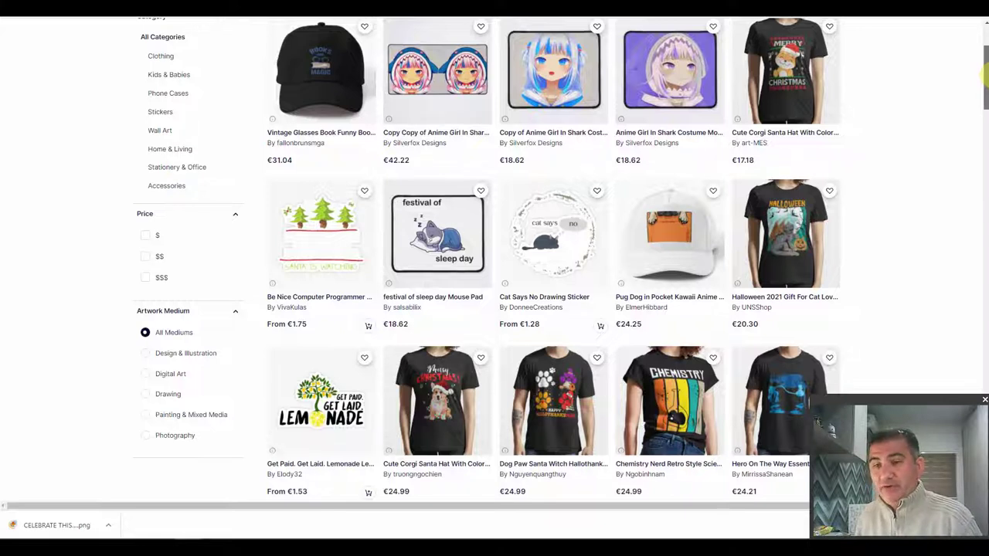
pyautogui.moveTo(985, 74); pyautogui.dragTo(986, 71)
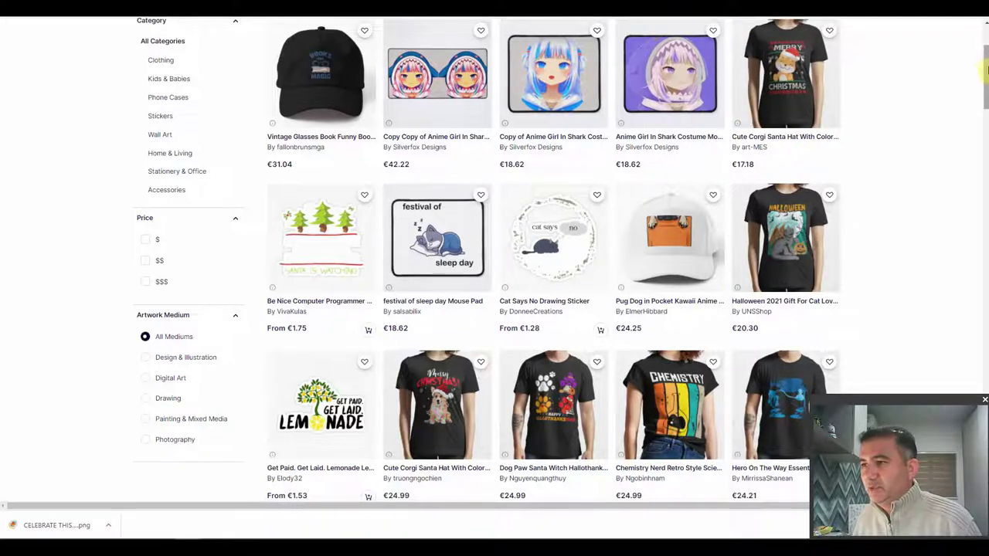
pyautogui.scroll(-1, 984, 77)
pyautogui.scroll(-1, 985, 77)
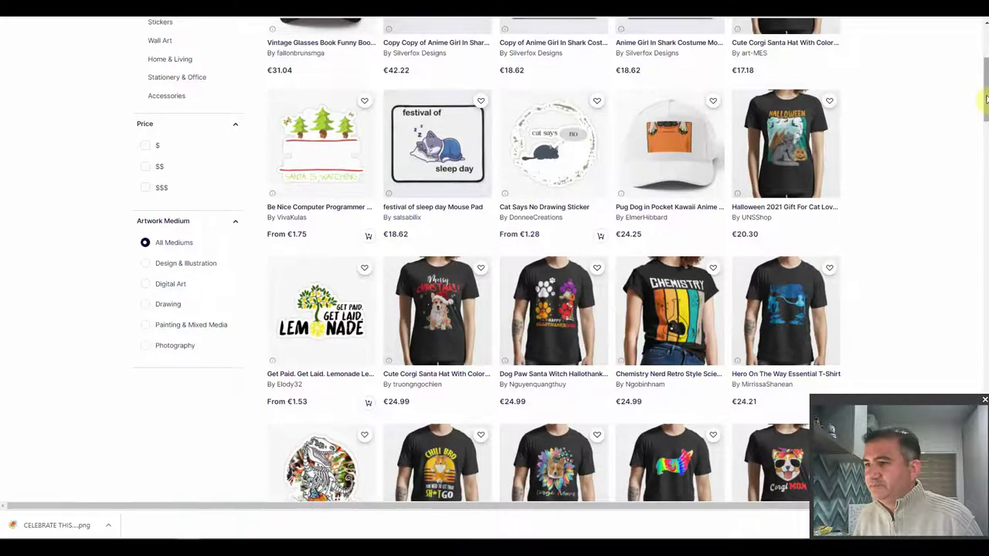
pyautogui.moveTo(985, 99); pyautogui.dragTo(986, 211)
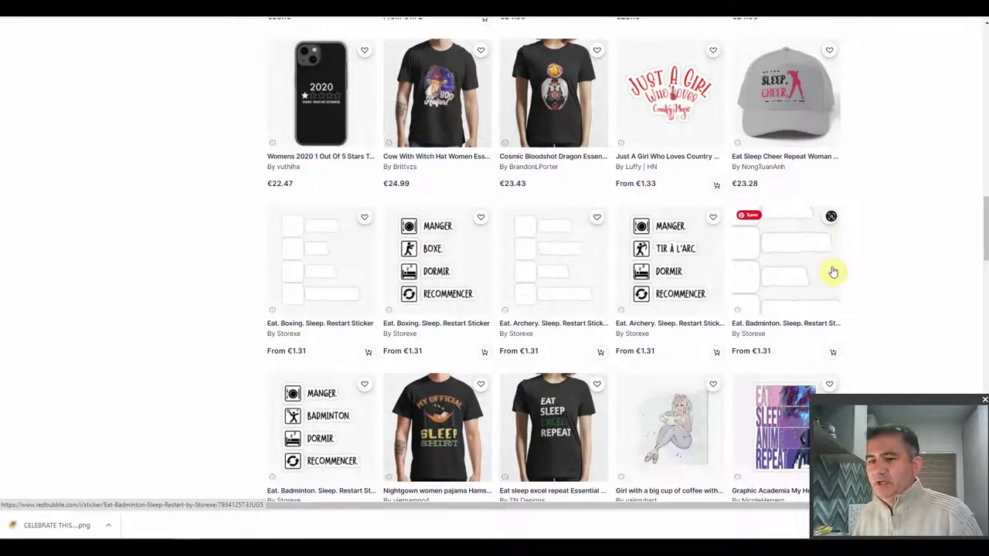
pyautogui.moveTo(985, 235); pyautogui.dragTo(985, 83)
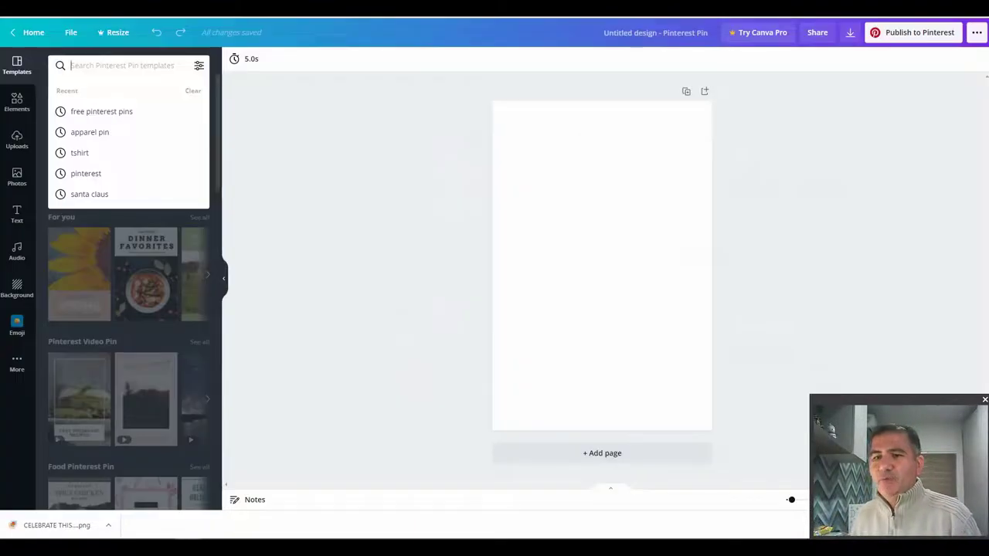
# - In Canva's blank Pinterest pin, browse the templates and apply the free birthday template "20 ways to celebrate a botanical birthday party"
pyautogui.click(799, 137)
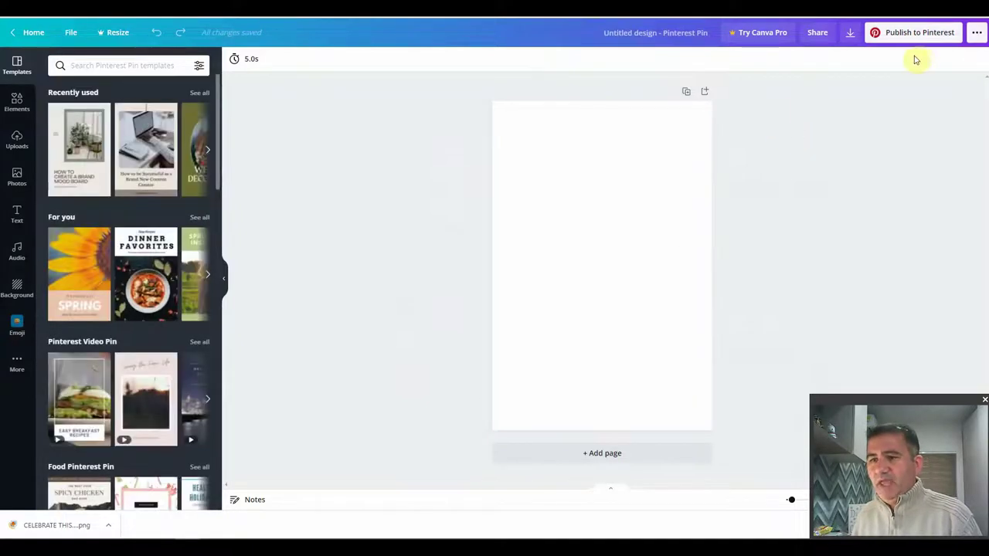
pyautogui.click(97, 66)
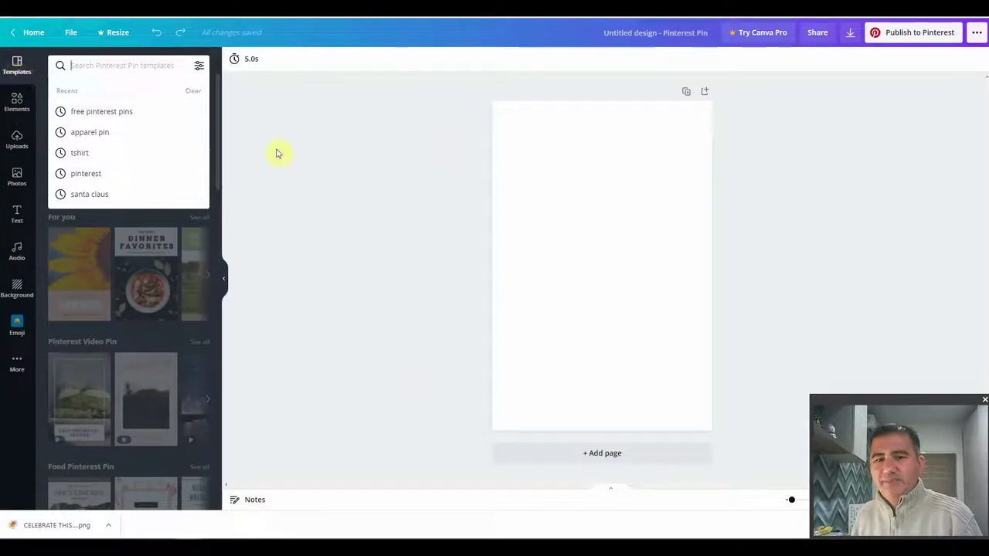
pyautogui.click(360, 179)
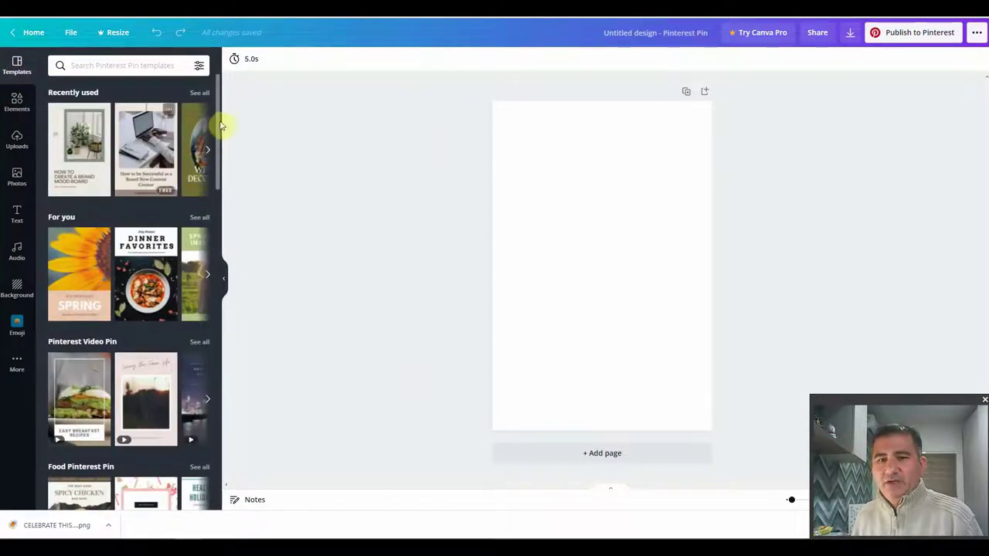
pyautogui.moveTo(220, 107); pyautogui.dragTo(224, 176)
pyautogui.moveTo(225, 181)
pyautogui.mouseDown()
pyautogui.moveTo(224, 267)
pyautogui.moveTo(228, 182)
pyautogui.mouseUp()
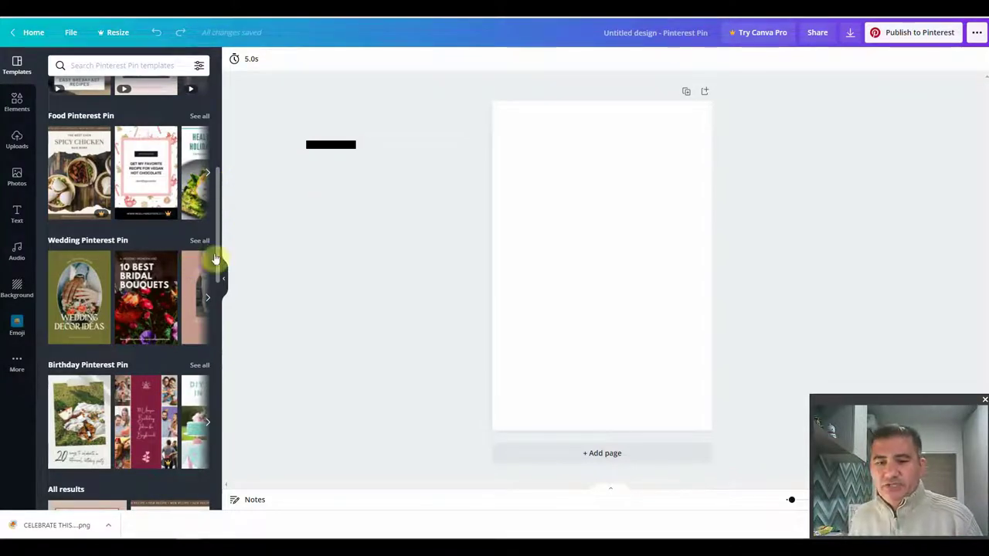
pyautogui.moveTo(221, 247); pyautogui.dragTo(220, 274)
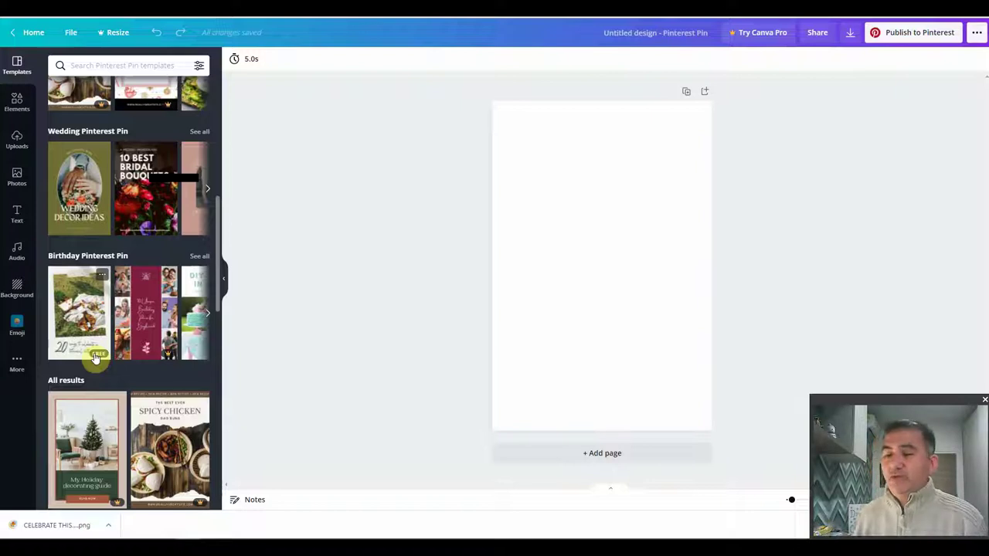
pyautogui.click(82, 317)
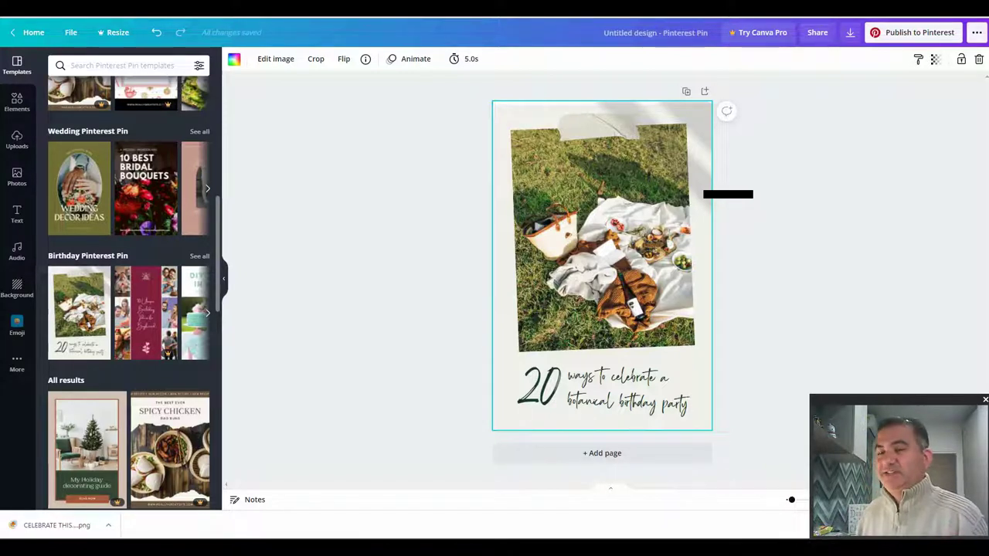
# - Upload the avocado "Best Holiday Ever" shirt mockup and place it in the template's photo frame, replacing the picnic picture
pyautogui.moveTo(857, 84); pyautogui.dragTo(638, 199)
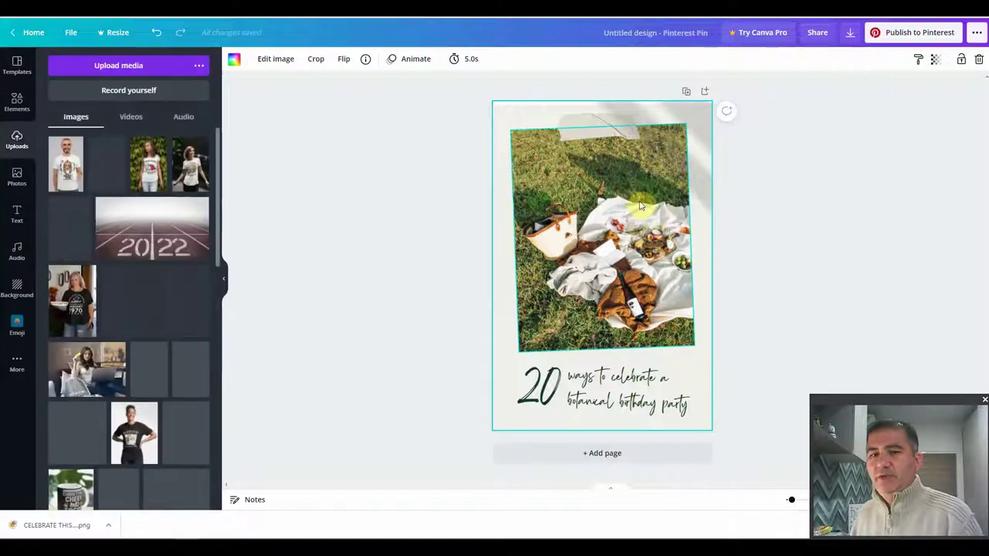
pyautogui.click(453, 211)
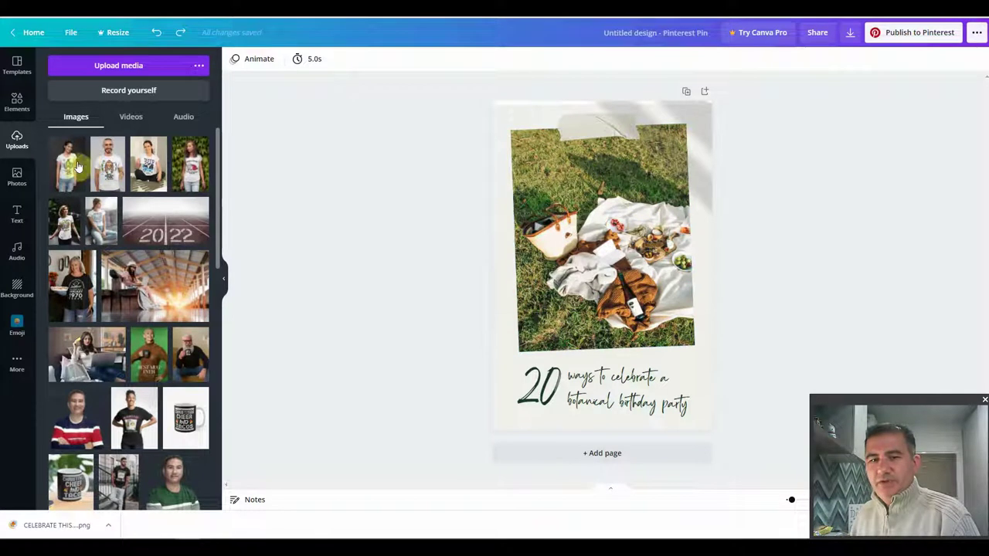
pyautogui.moveTo(66, 172); pyautogui.dragTo(599, 227)
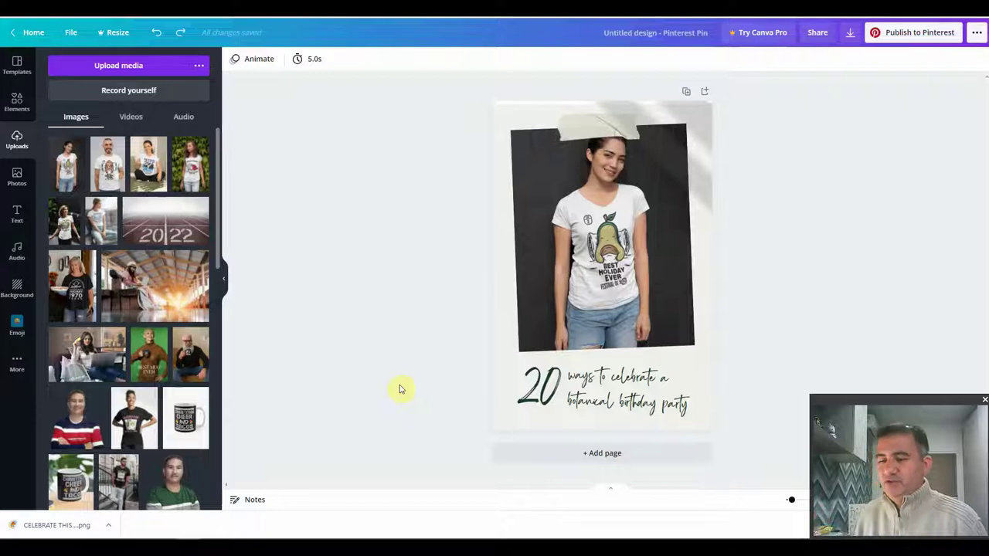
# - Change the pin's number to 5 and its caption to "benefits that sleep provide. You'll be very surprised", with the second sentence on its own line
pyautogui.doubleClick(540, 386)
pyautogui.write('5')
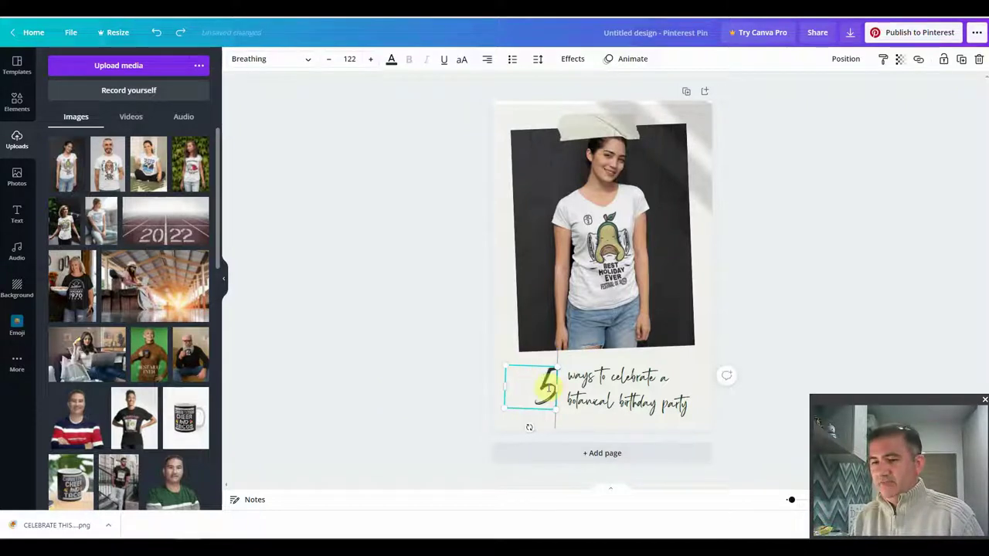
pyautogui.click(591, 380)
pyautogui.doubleClick(590, 380)
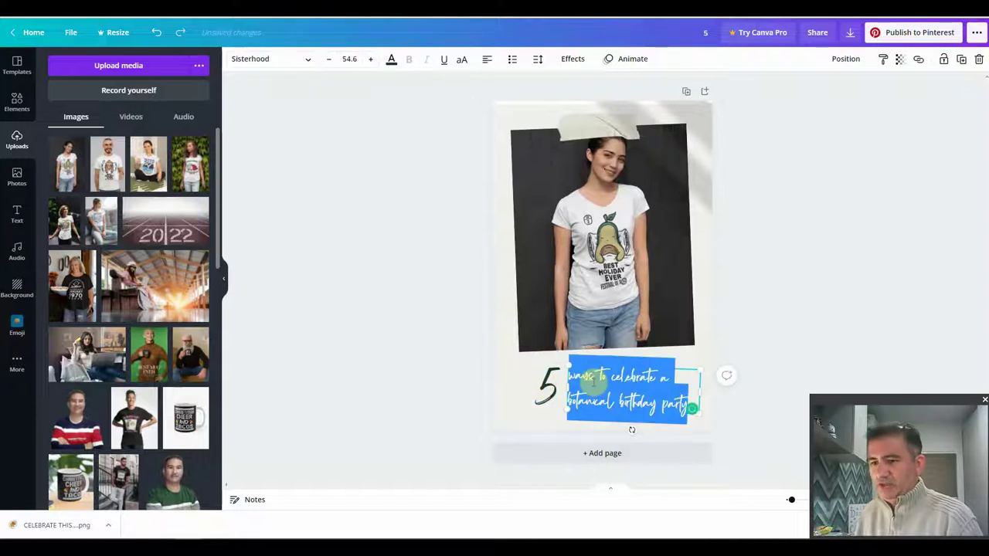
pyautogui.write('be')
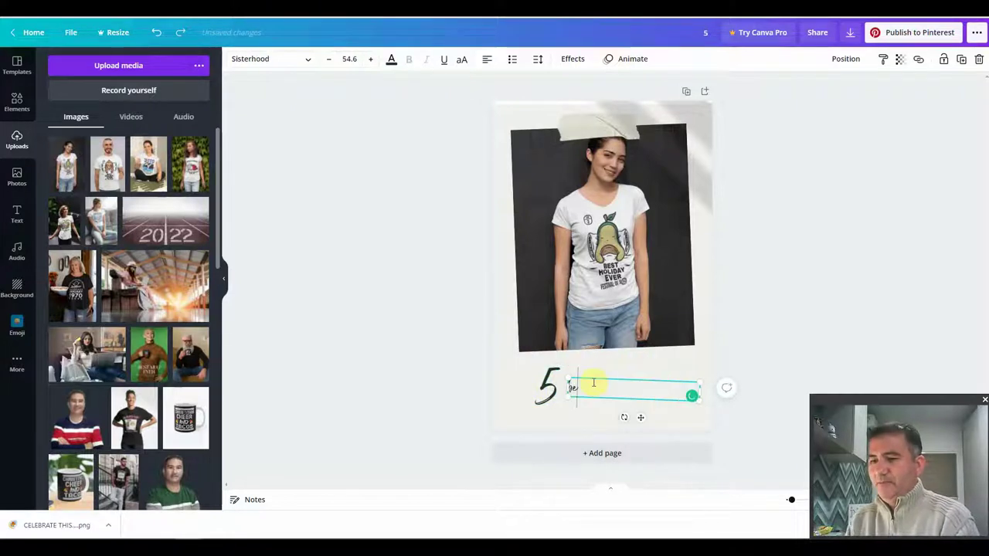
pyautogui.write('nefits that')
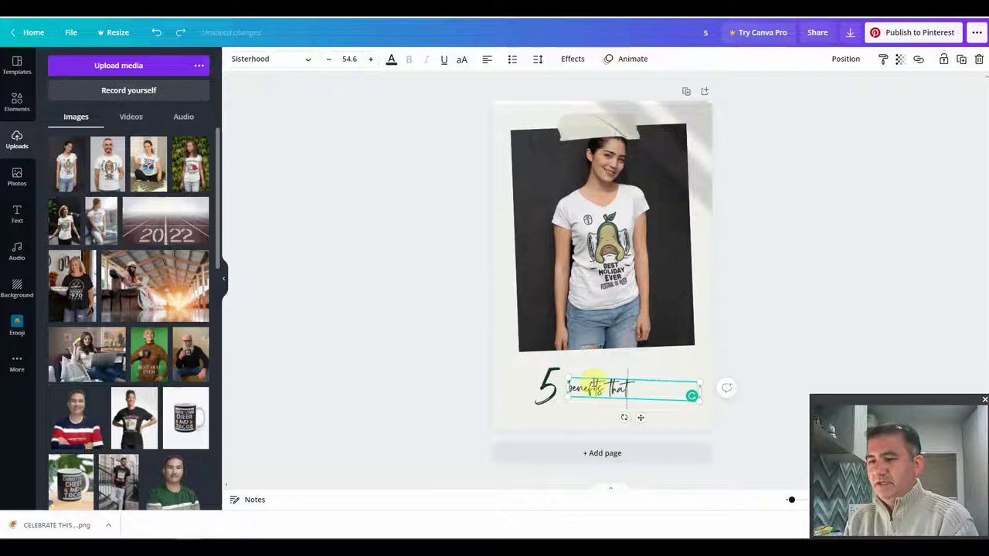
pyautogui.write(' sleep pro')
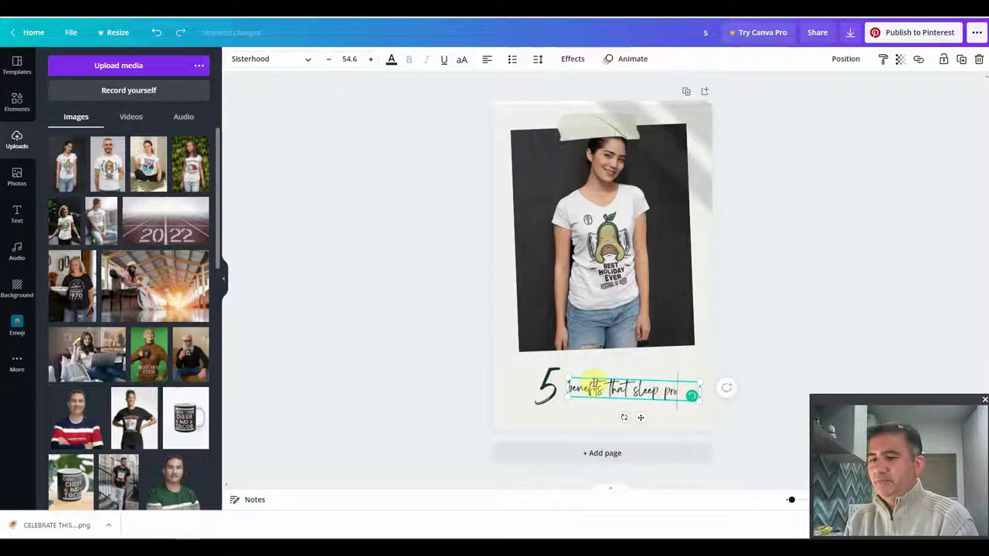
pyautogui.write('vide.')
pyautogui.press('Return')
pyautogui.write('You')
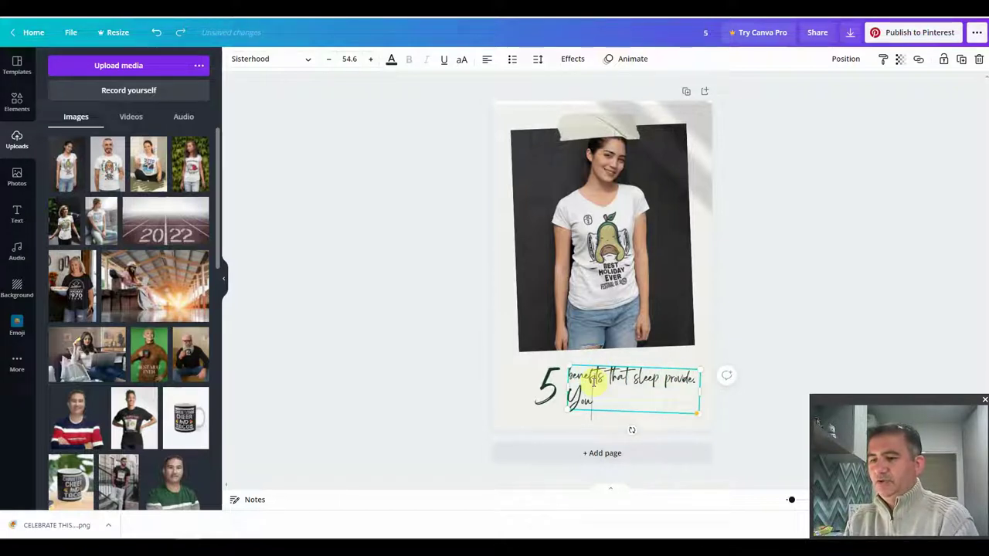
pyautogui.write("'ll be very surprised")
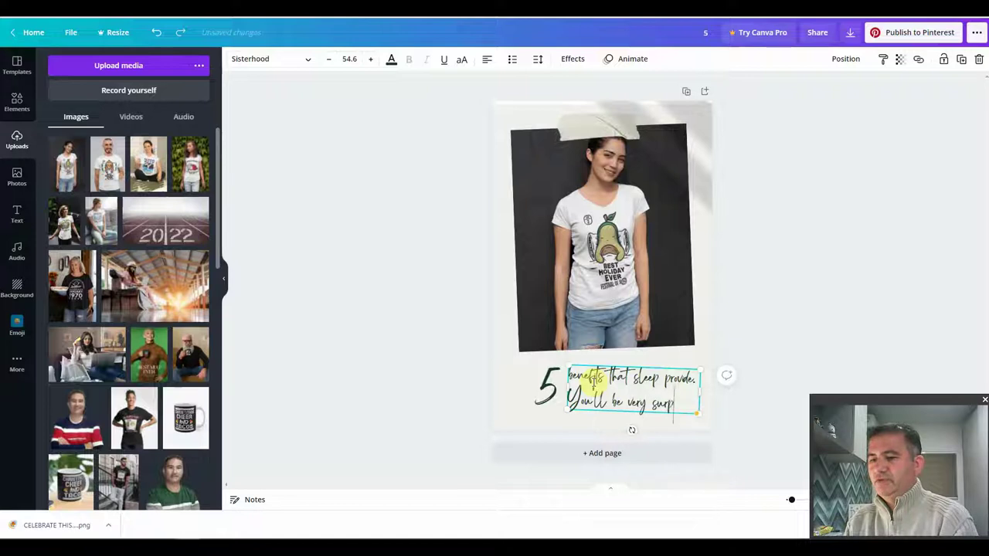
pyautogui.click(755, 297)
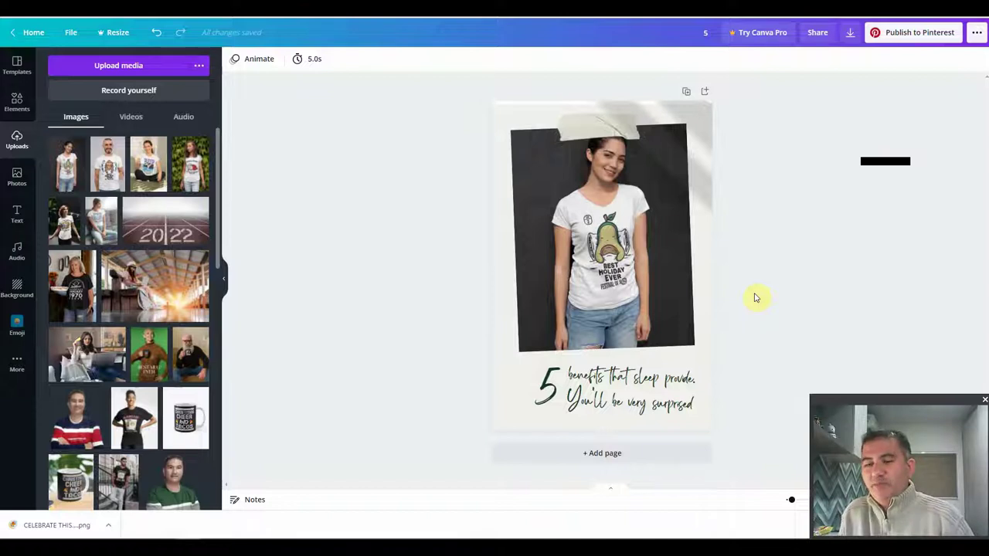
# - Download the finished pin design as a PNG
pyautogui.click(850, 32)
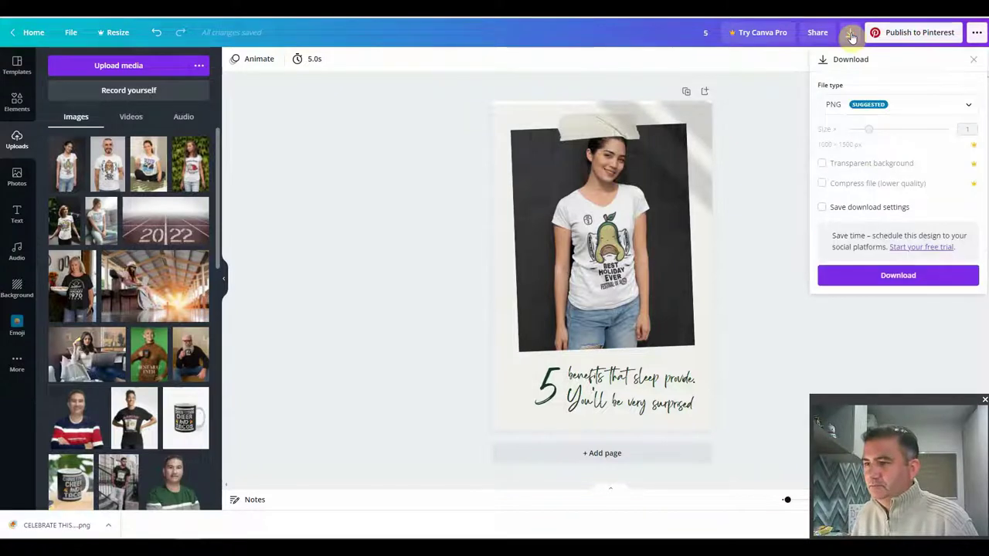
pyautogui.click(905, 282)
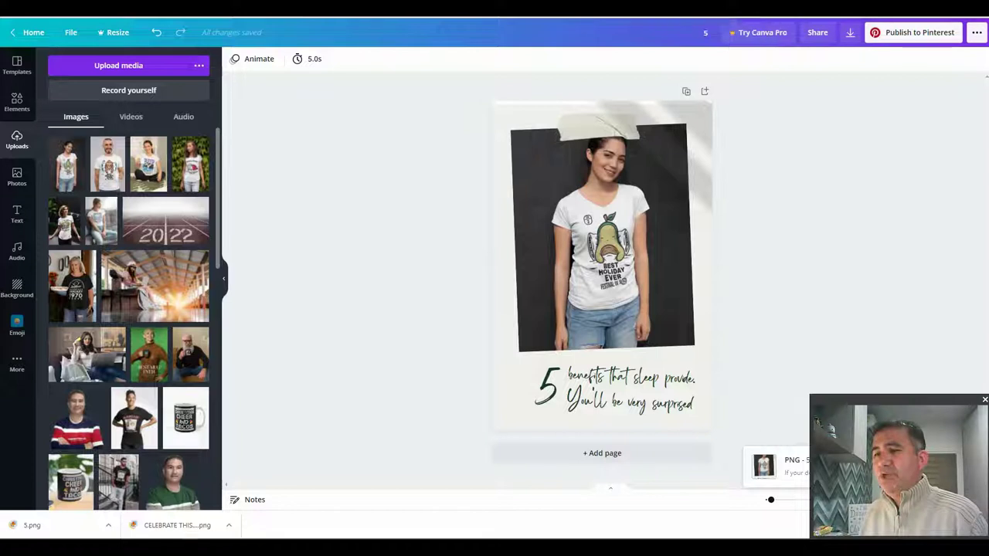
# - Check the prepared description in Character Count Online, and add the downloaded 5.png image to a new pin in Pinterest's pin builder
pyautogui.hotkey('ctrl', 'Tab')
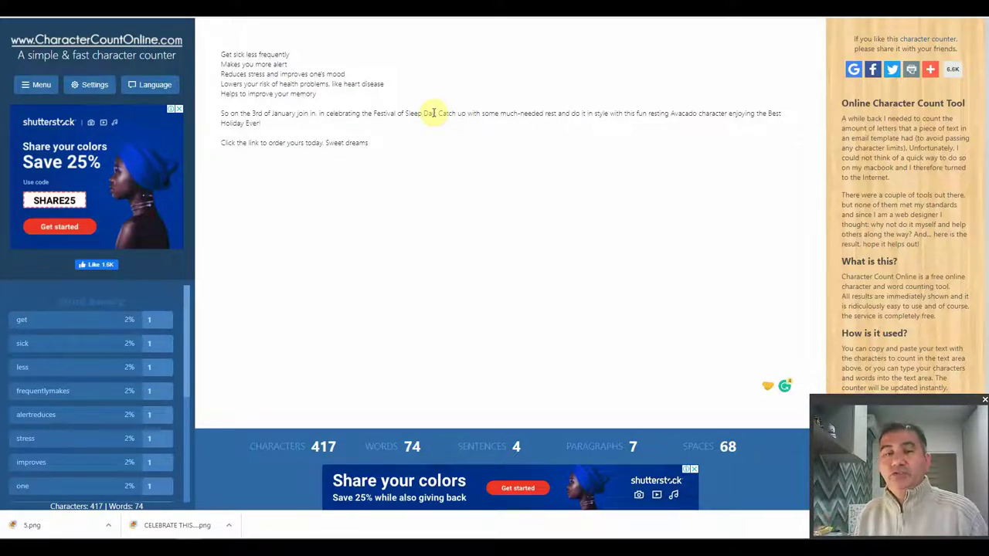
pyautogui.click(221, 9)
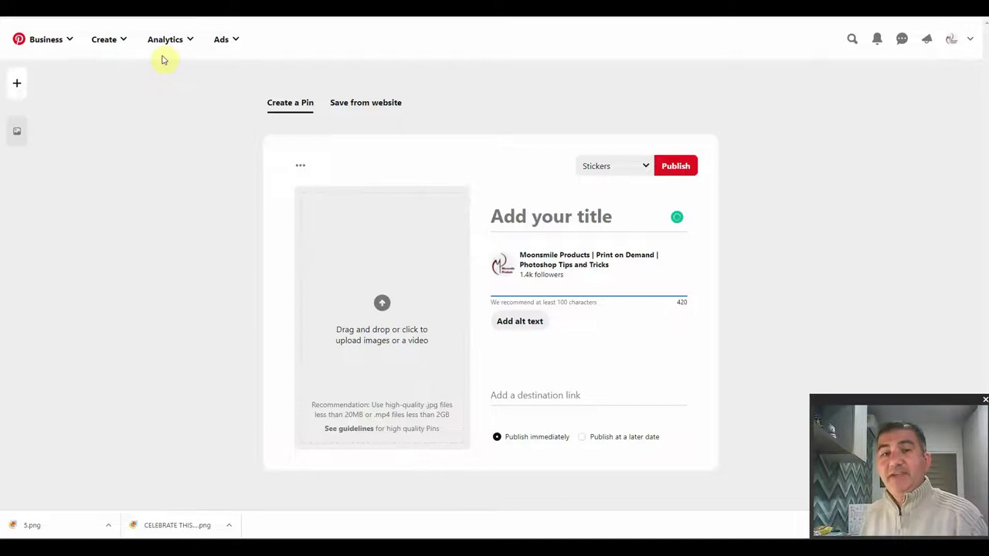
pyautogui.click(124, 42)
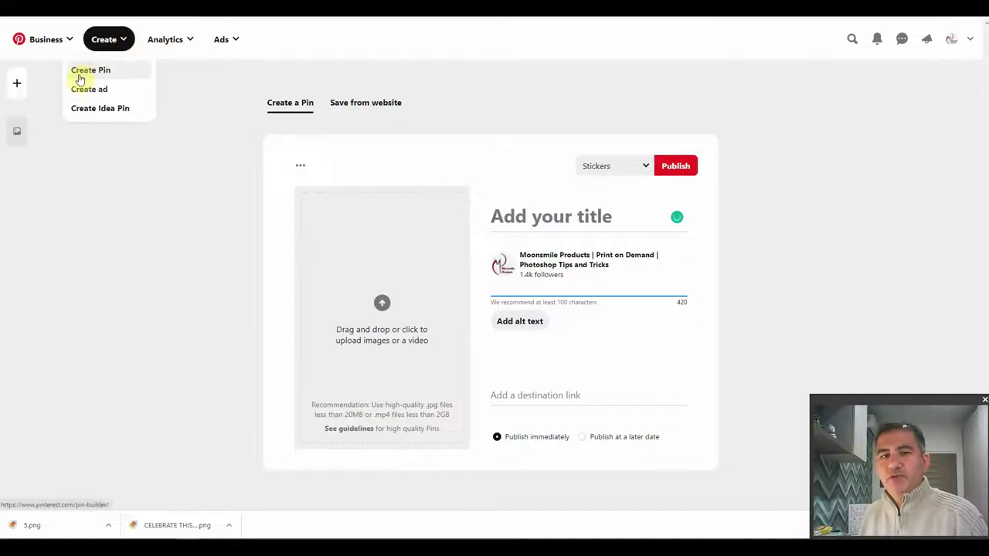
pyautogui.click(227, 166)
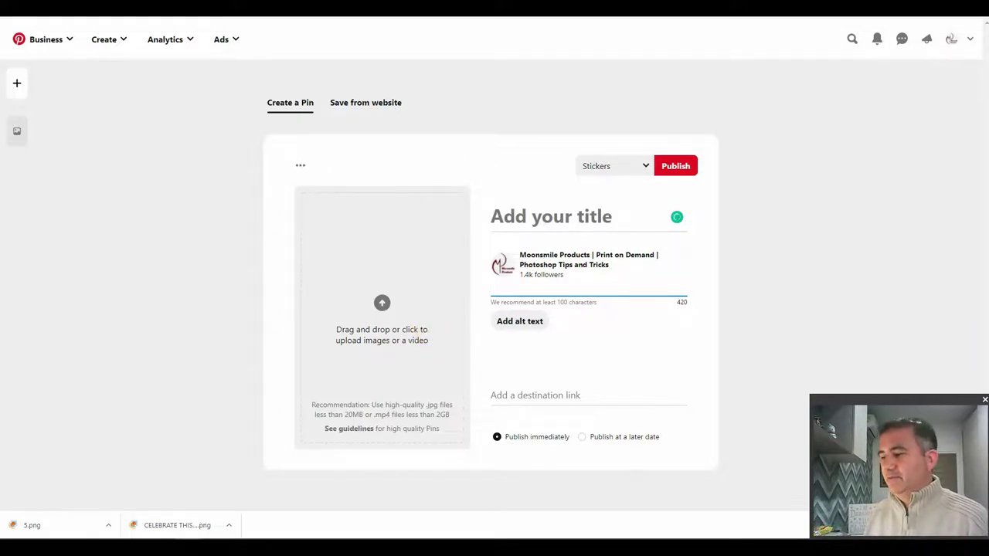
pyautogui.moveTo(960, 386); pyautogui.dragTo(394, 340)
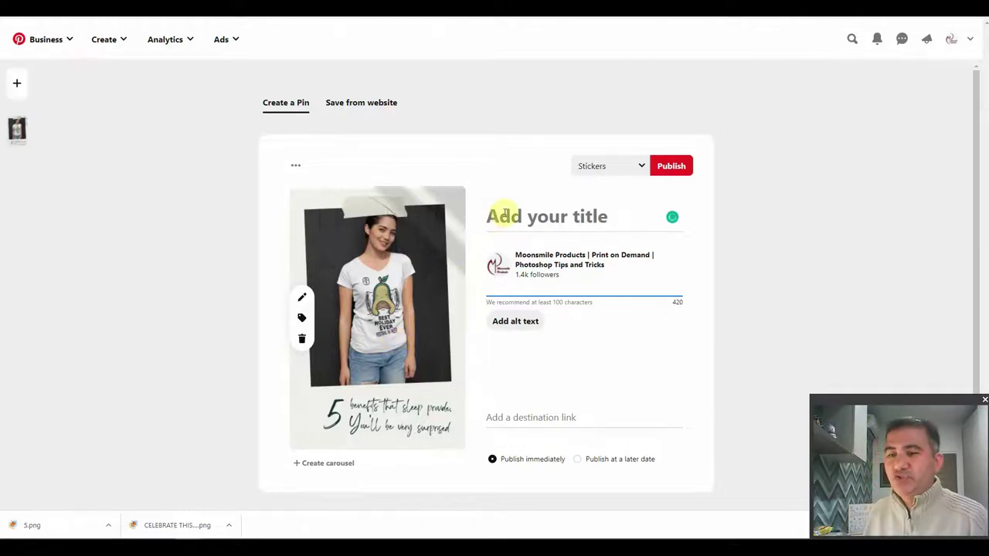
# - Title the pin "Avacado Festival of Sleep Best Holiday Ever Tshirt"
pyautogui.click(494, 218)
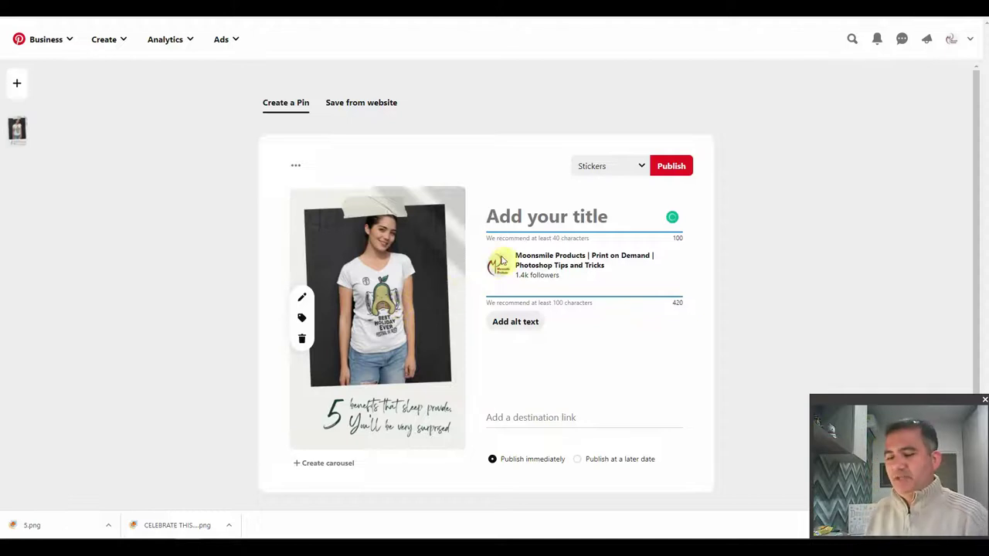
pyautogui.write('Avacad')
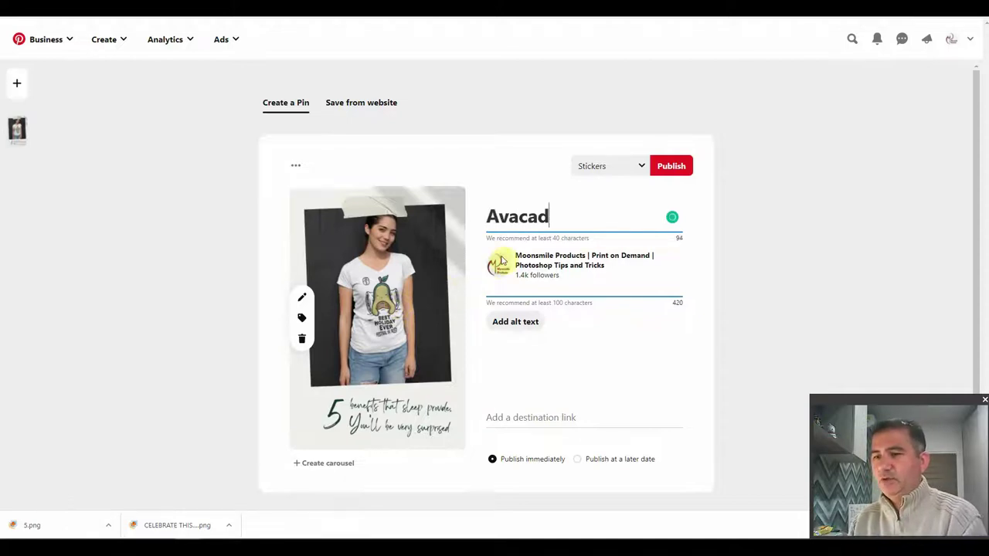
pyautogui.write('o Festiva')
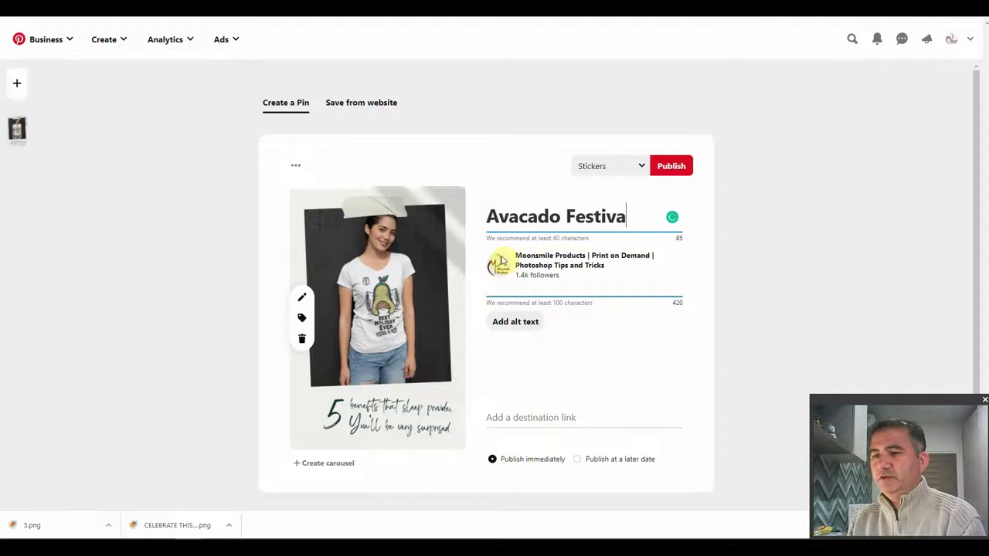
pyautogui.write('l of Sleep B')
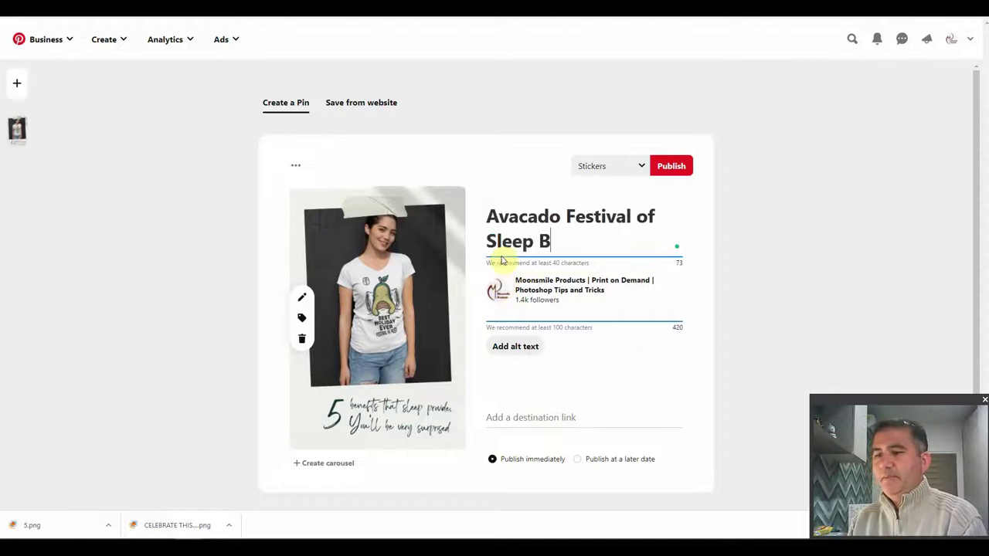
pyautogui.write('est Holiday Eve')
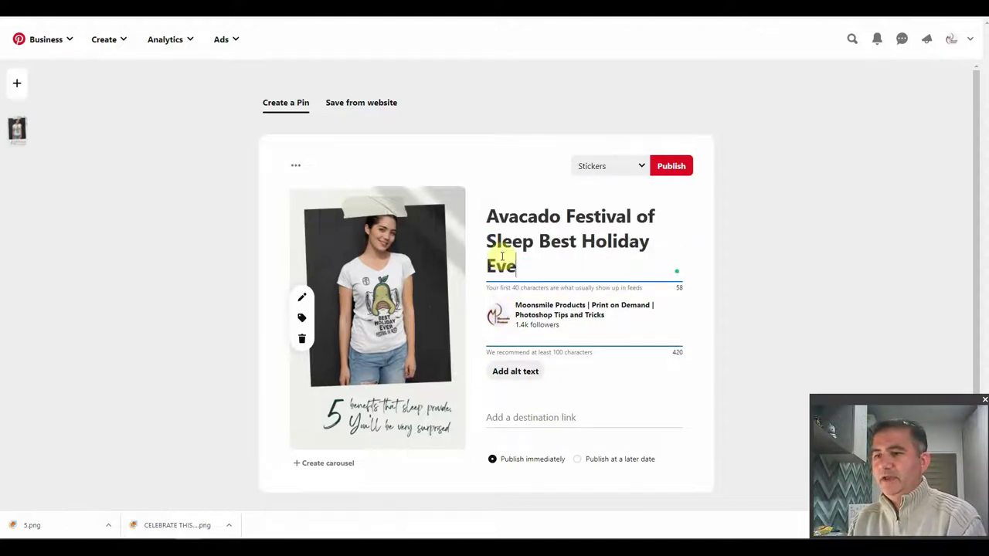
pyautogui.write('r Tshirt')
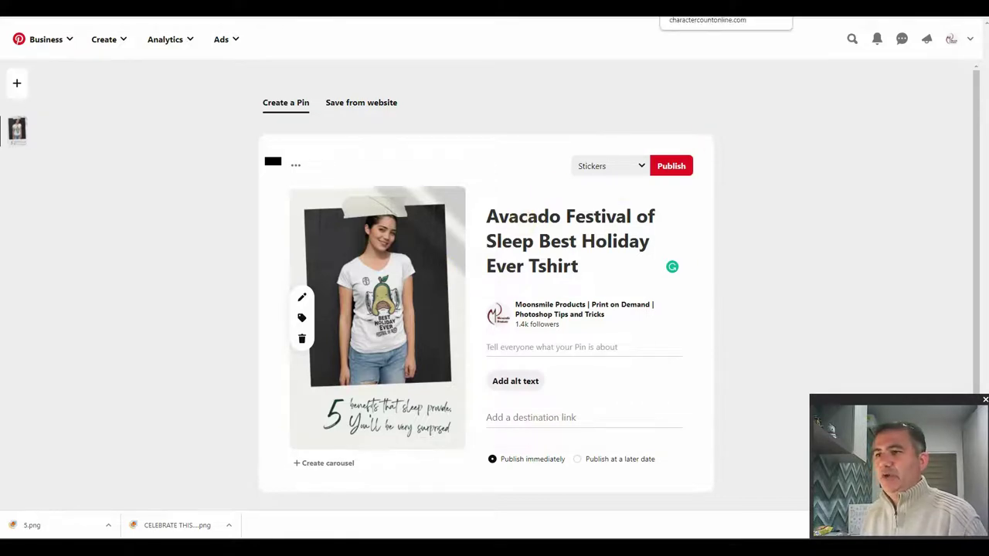
# - Switch to Character Count Online and copy the entire prepared pin description
pyautogui.click(661, 8)
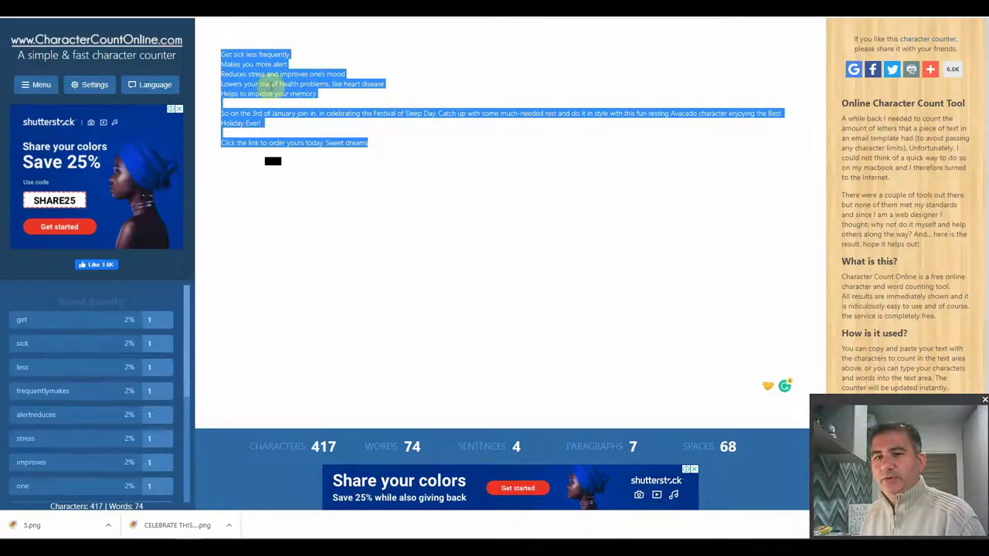
pyautogui.rightClick(270, 89)
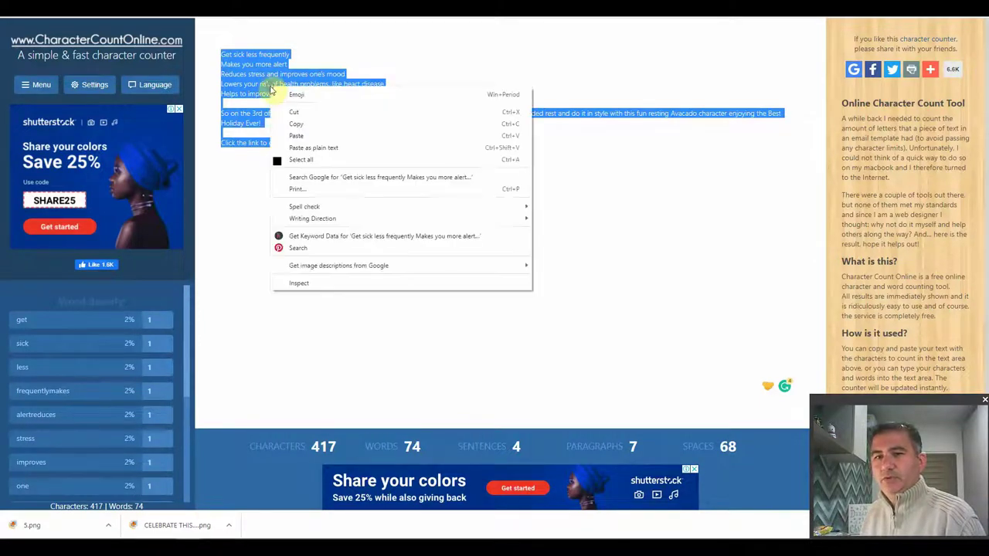
pyautogui.click(309, 135)
pyautogui.hotkey('ctrl', 'a')
pyautogui.rightClick(300, 116)
pyautogui.click(325, 151)
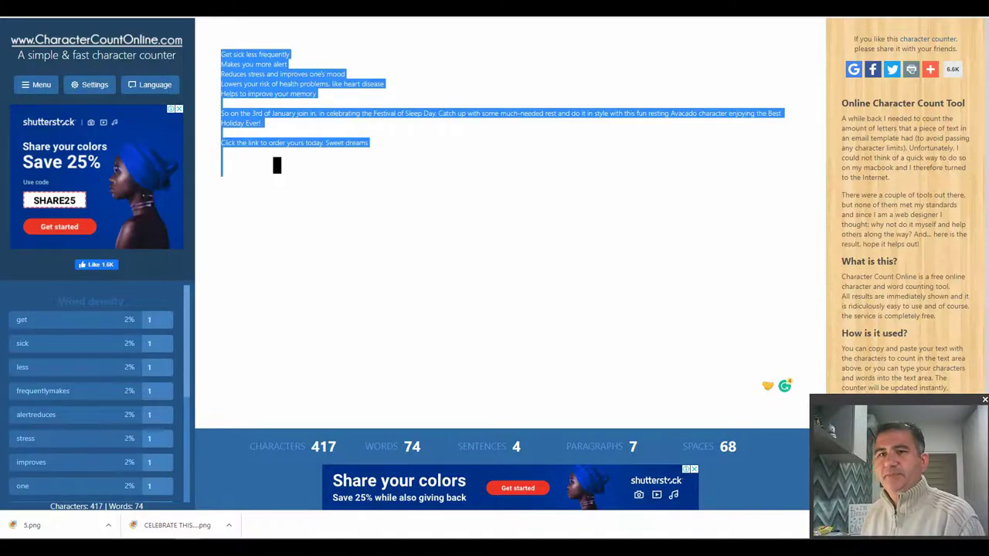
# - Return to Pinterest's pin builder, paste the copied text as the pin's description, and remove the blank lines after "Sweet dreams"
pyautogui.hotkey('ctrl', 'Tab')
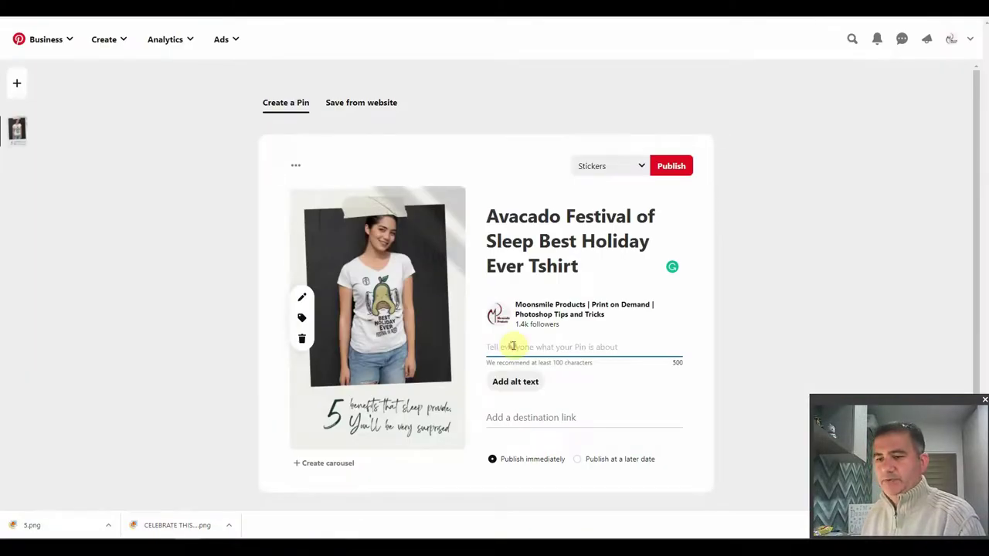
pyautogui.hotkey('ctrl', 'v')
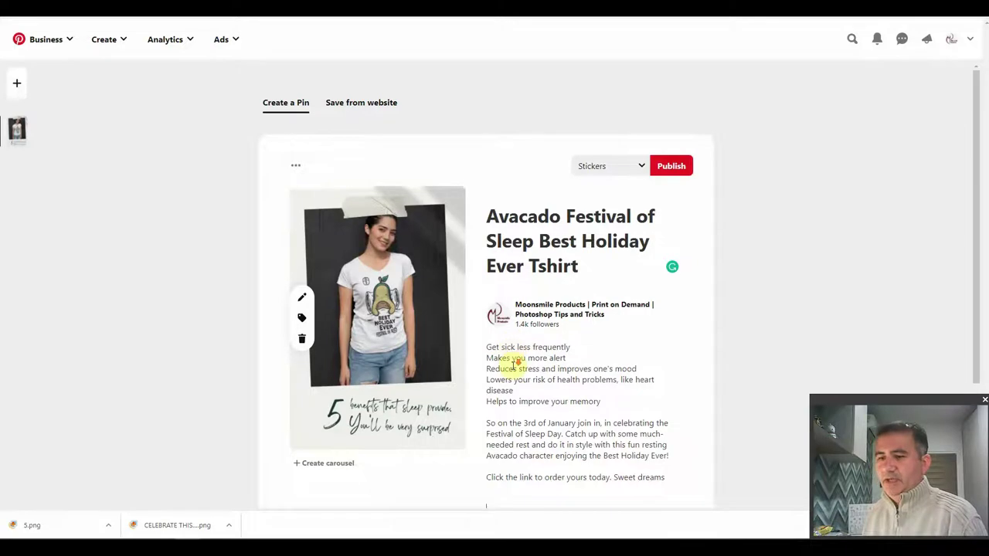
pyautogui.scroll(-2, 514, 364)
pyautogui.press('BackSpace')
pyautogui.press('BackSpace')
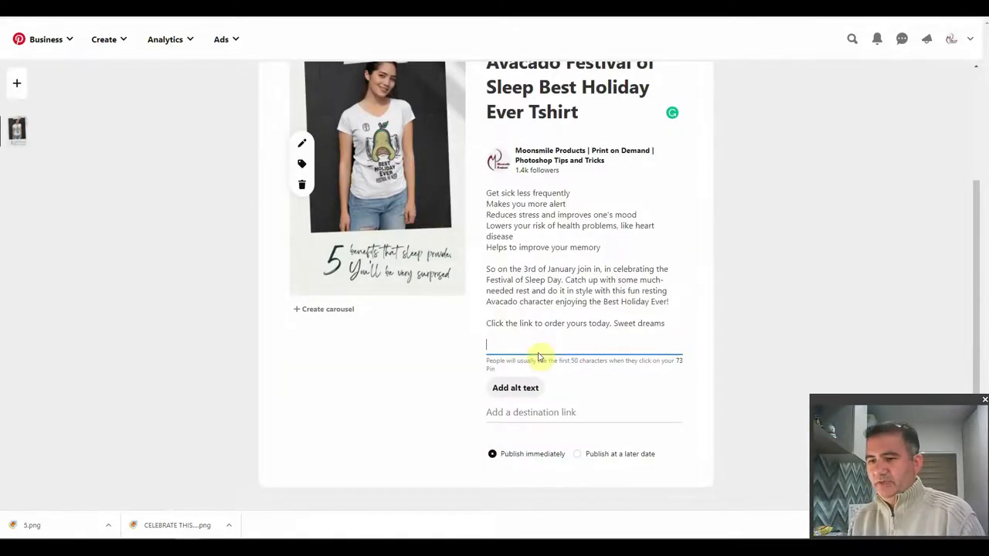
pyautogui.press('BackSpace')
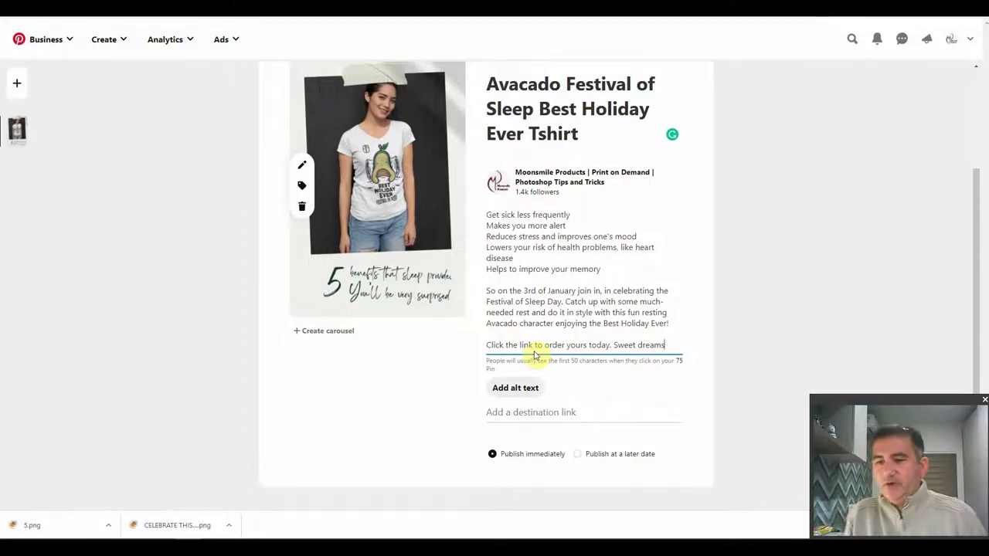
# - Add the pin's alt text "A fun avacado design focusing on the Festival of Sleep holiday that occurs on the 3rd of January"
pyautogui.click(513, 391)
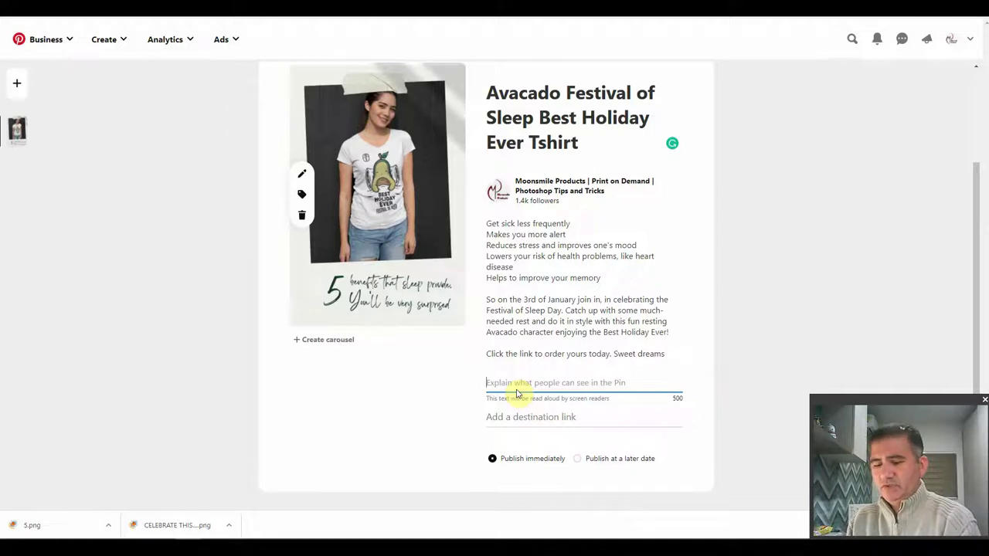
pyautogui.write('A fu')
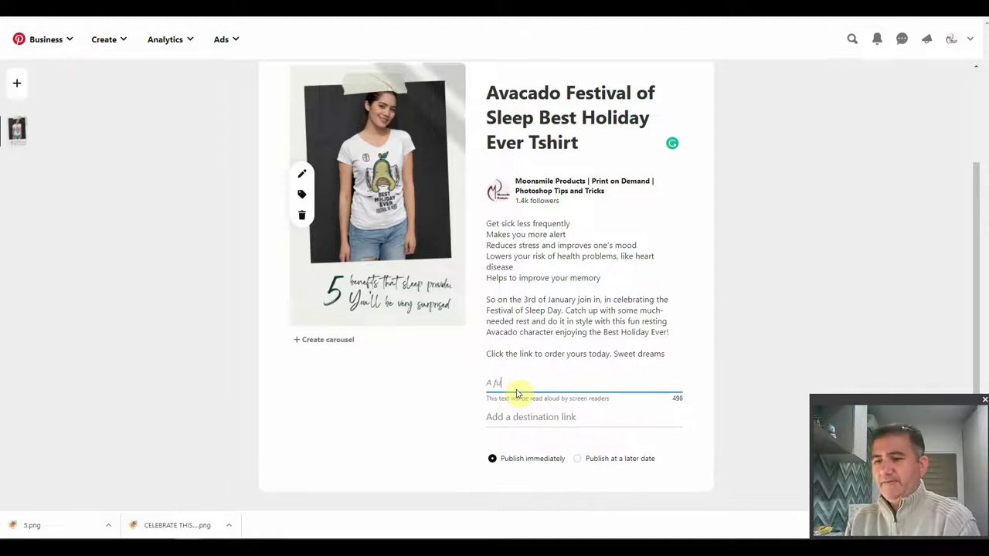
pyautogui.write('n avacado')
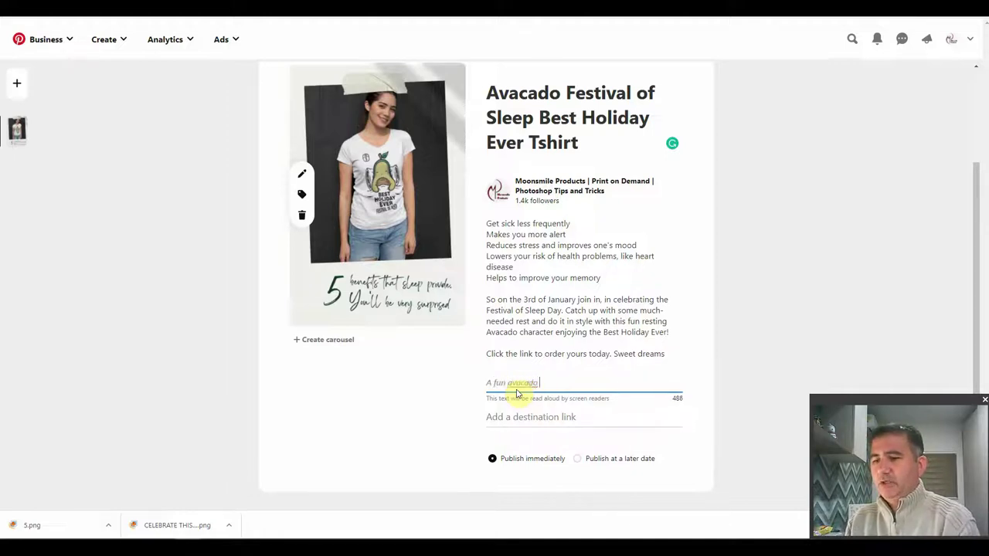
pyautogui.write(' design ')
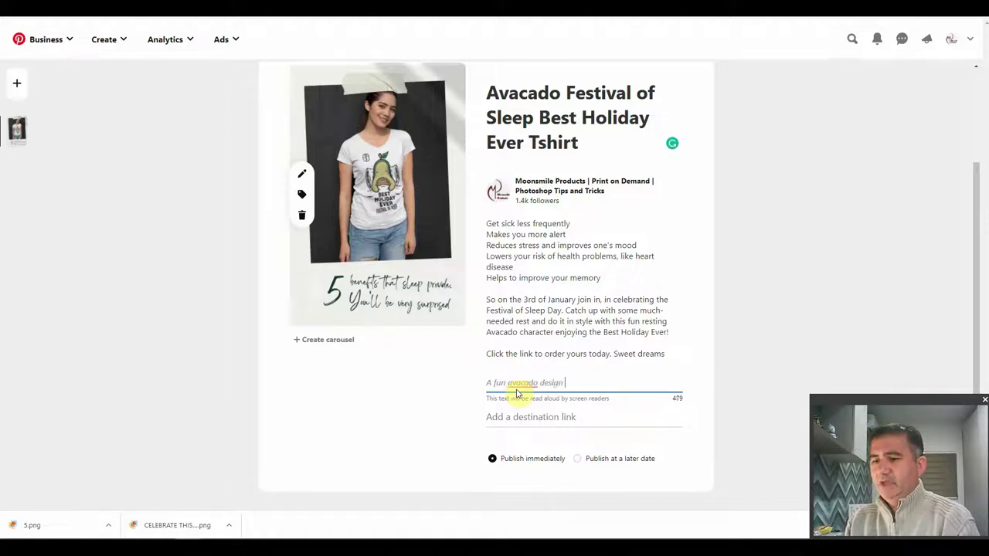
pyautogui.write('focusing ')
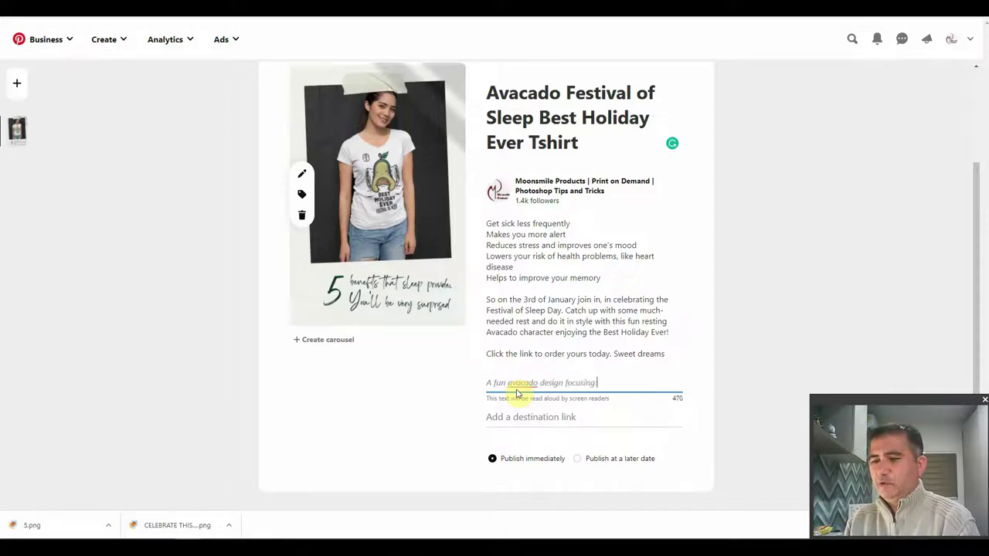
pyautogui.write('on lhe FEsti')
pyautogui.press('BackSpace')
pyautogui.press('BackSpace')
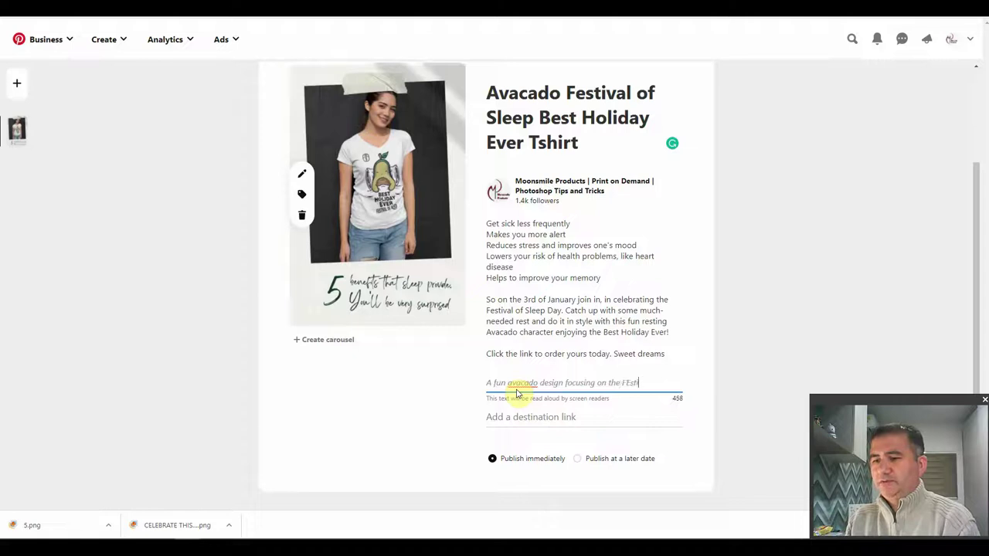
pyautogui.press('BackSpace')
pyautogui.press('BackSpace')
pyautogui.write('estival of')
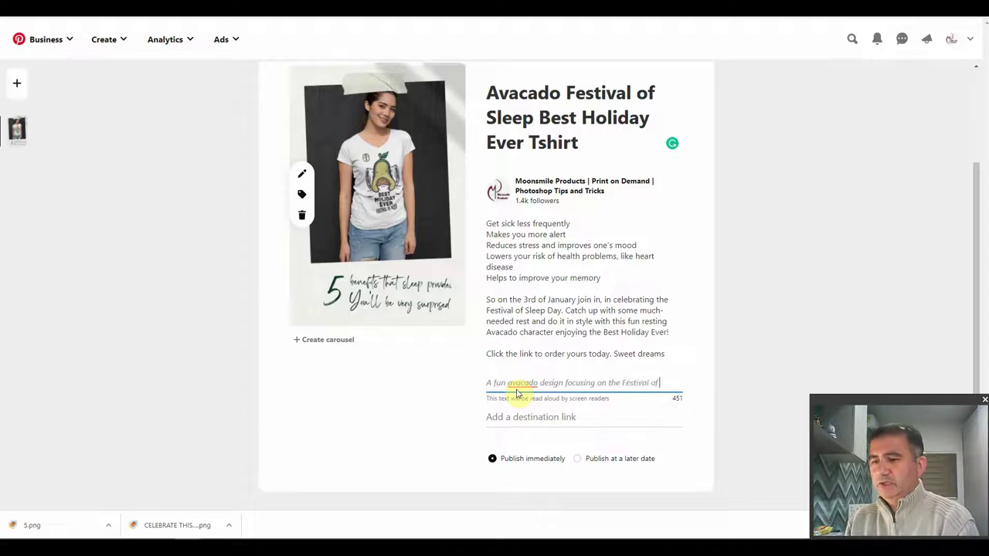
pyautogui.write(' Sleep holi')
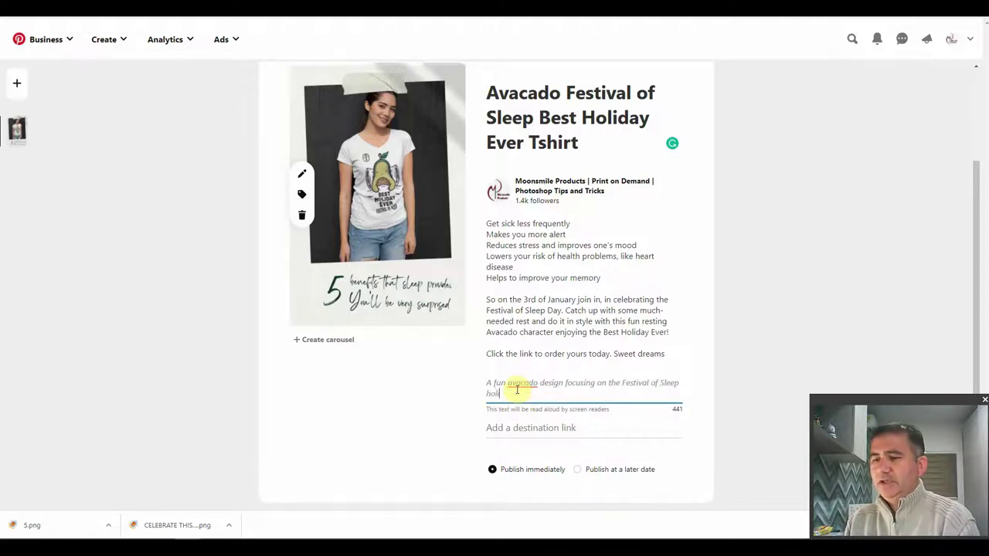
pyautogui.write('day that occurs ')
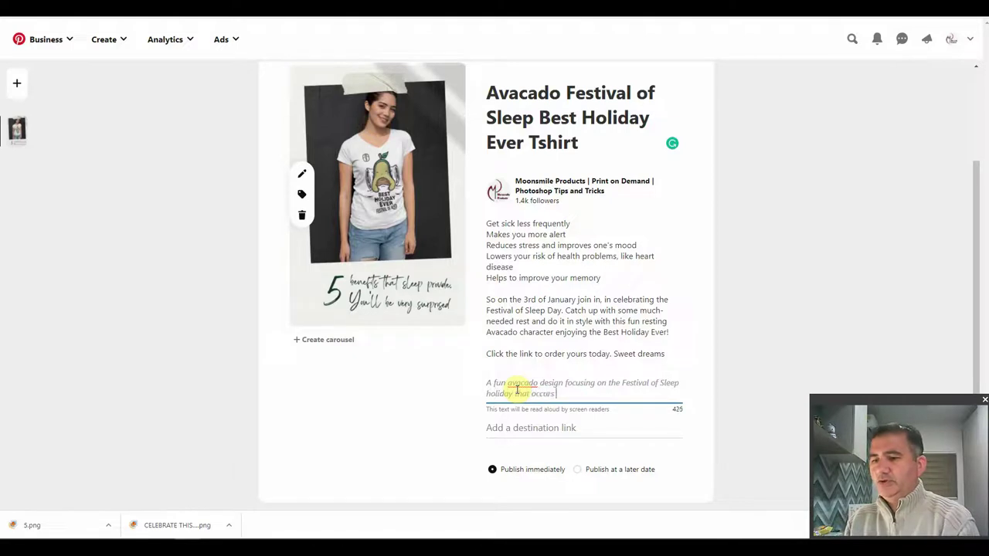
pyautogui.write('on the 3rd of January')
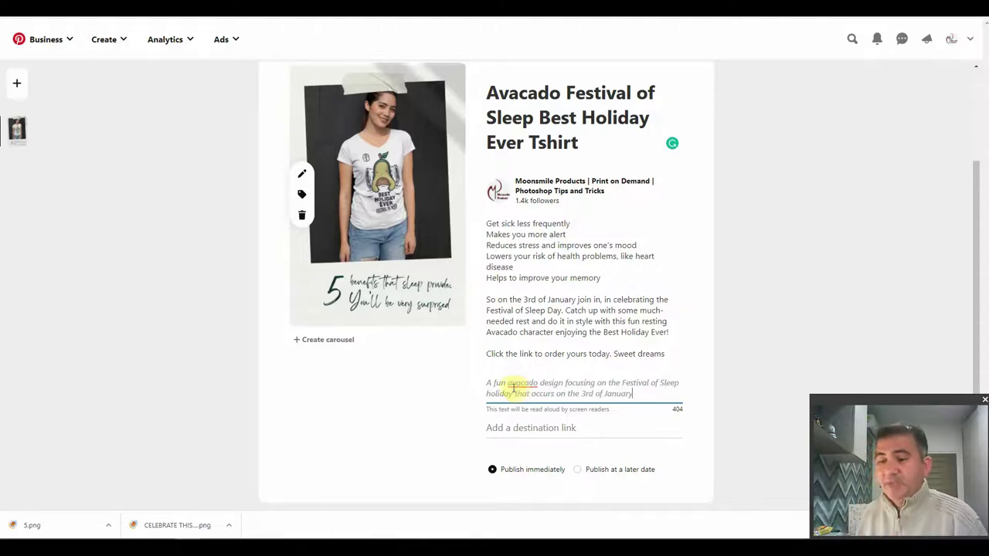
pyautogui.click(516, 427)
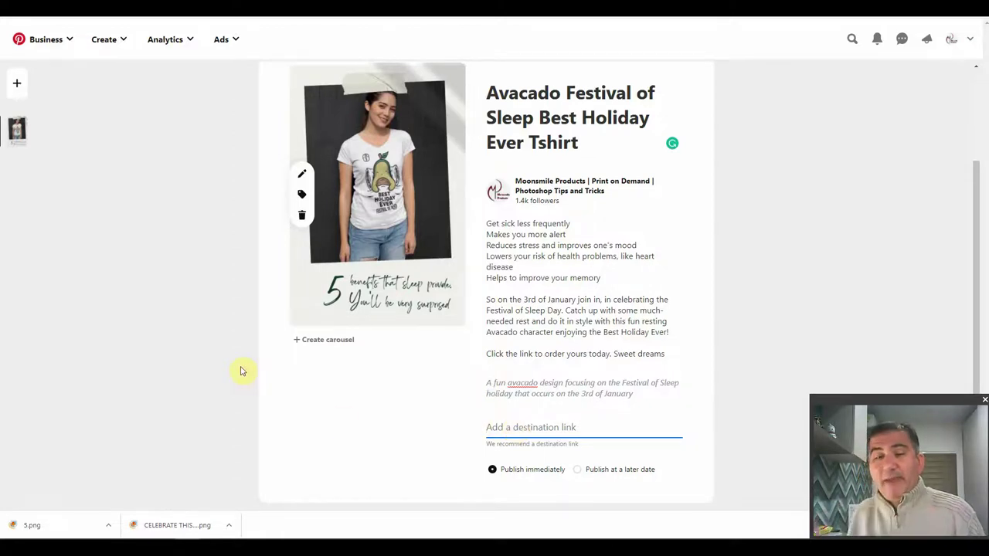
# - Add two blank pin drafts to the pin builder alongside the avocado shirt pin
pyautogui.click(19, 86)
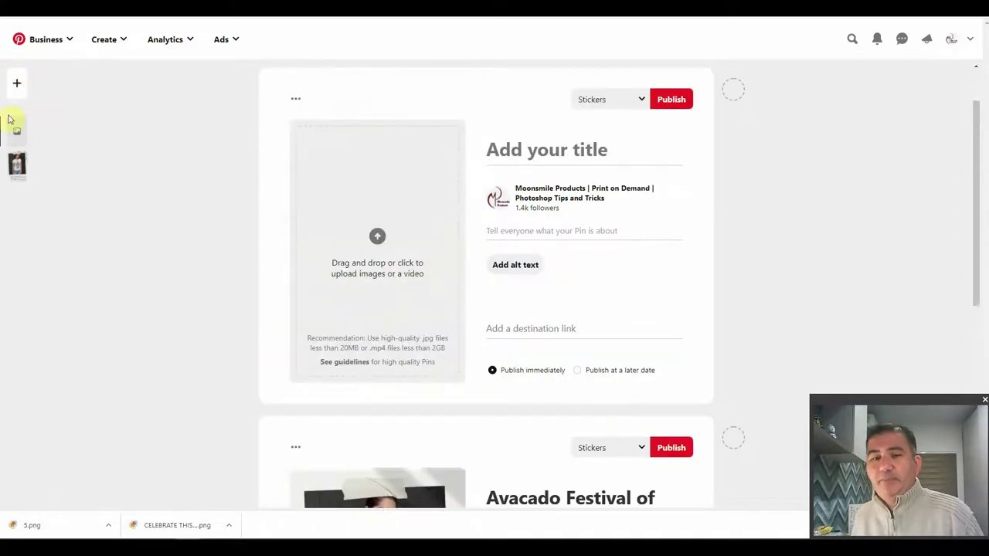
pyautogui.click(17, 83)
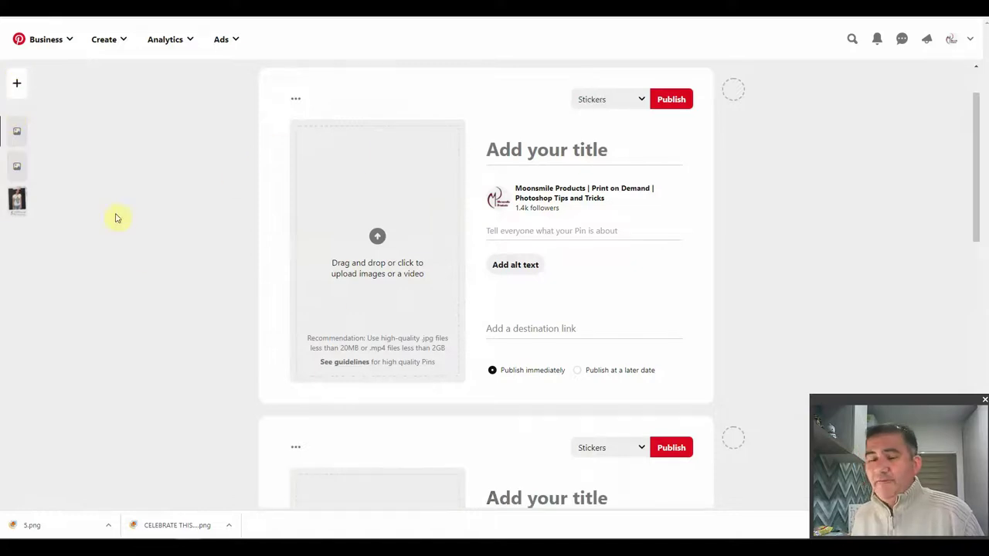